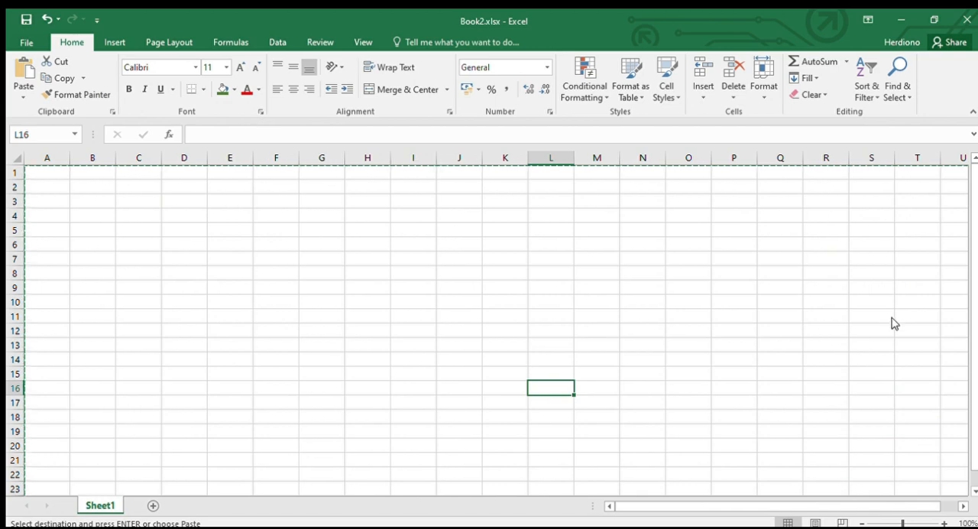
{"action": "left_click", "coordinate": [61, 245]}
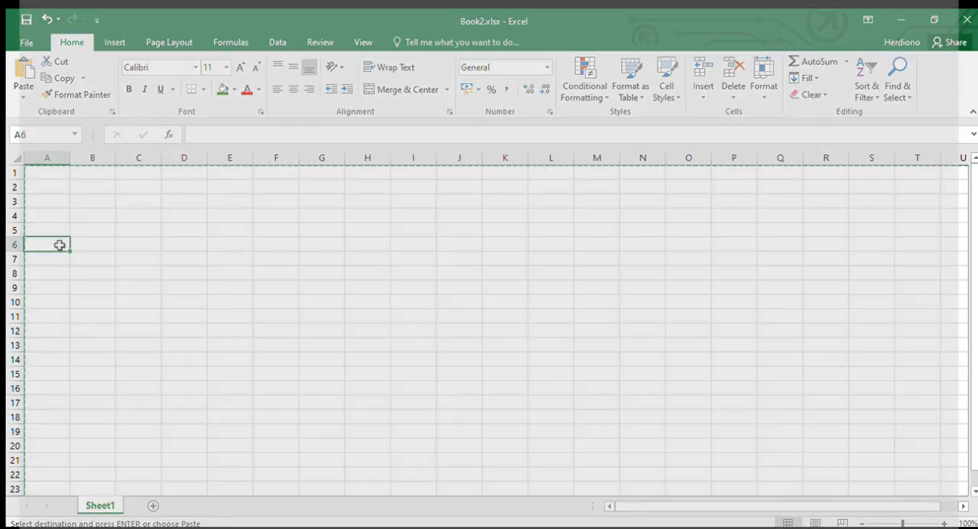
{"action": "double_click", "coordinate": [61, 245]}
{"action": "left_click", "coordinate": [118, 246]}
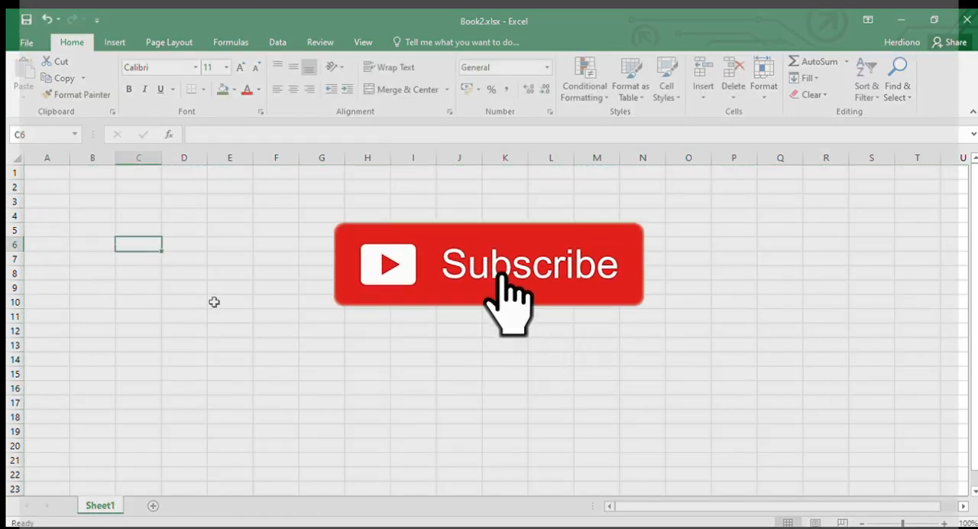
{"action": "left_click", "coordinate": [225, 331]}
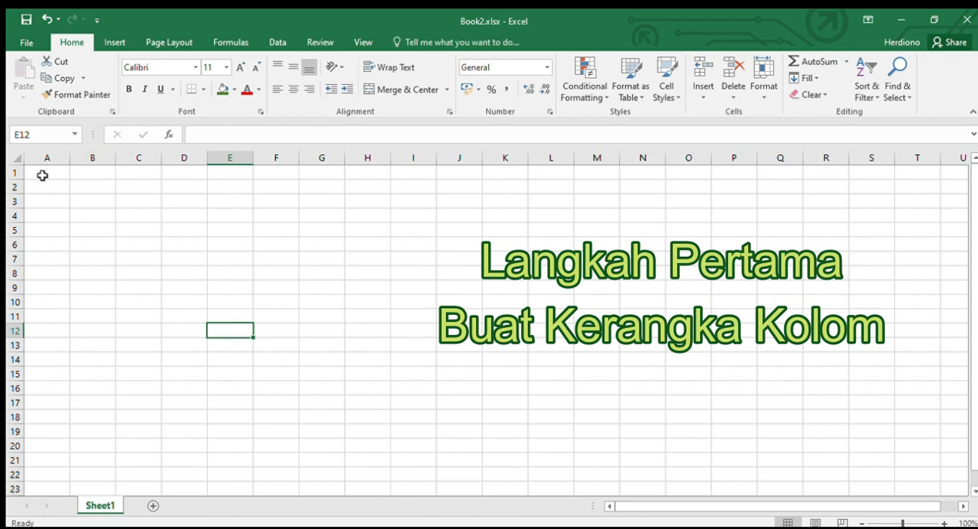
{"action": "left_click_drag", "start_coordinate": [42, 173], "coordinate": [441, 432]}
{"action": "left_click", "coordinate": [341, 374]}
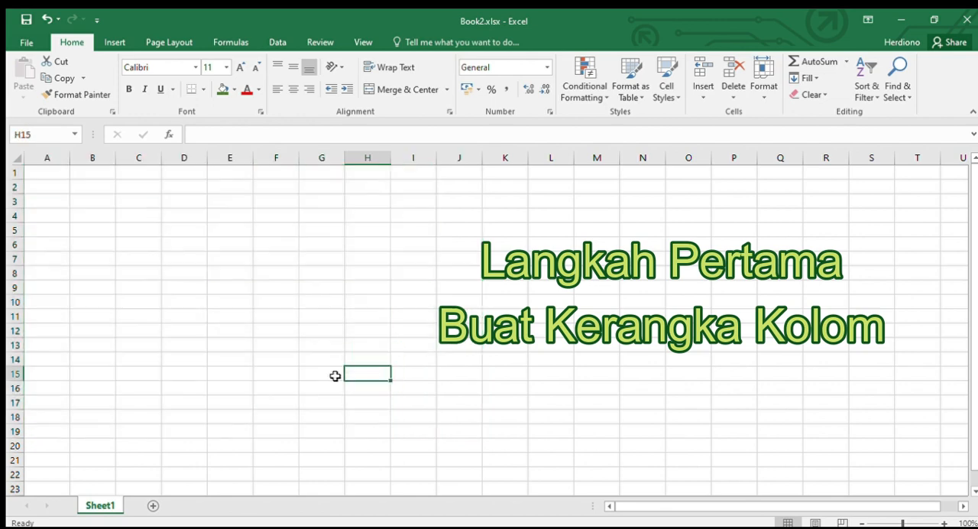
Step: Narrow column B to a thin spacer column, keeping columns C through I at their standard width
{"action": "left_click_drag", "start_coordinate": [115, 161], "coordinate": [362, 162]}
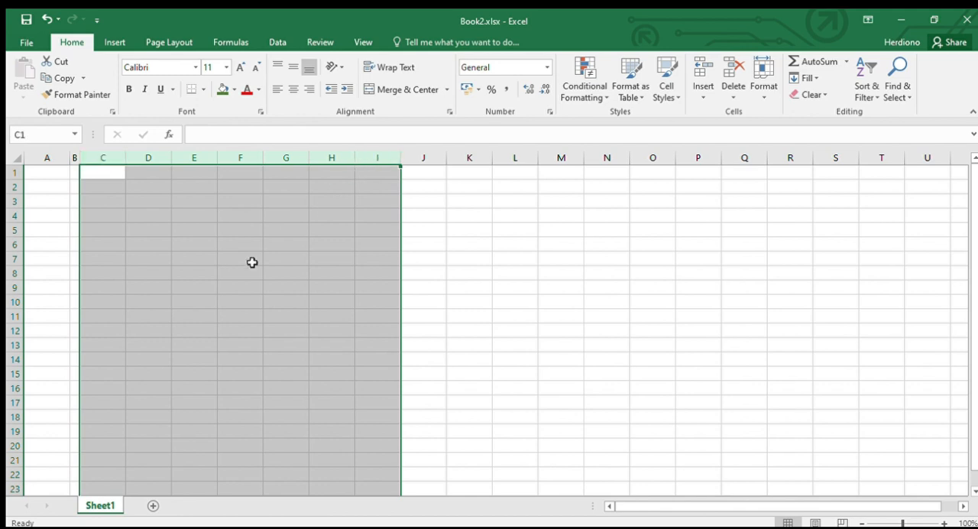
{"action": "left_click", "coordinate": [252, 262]}
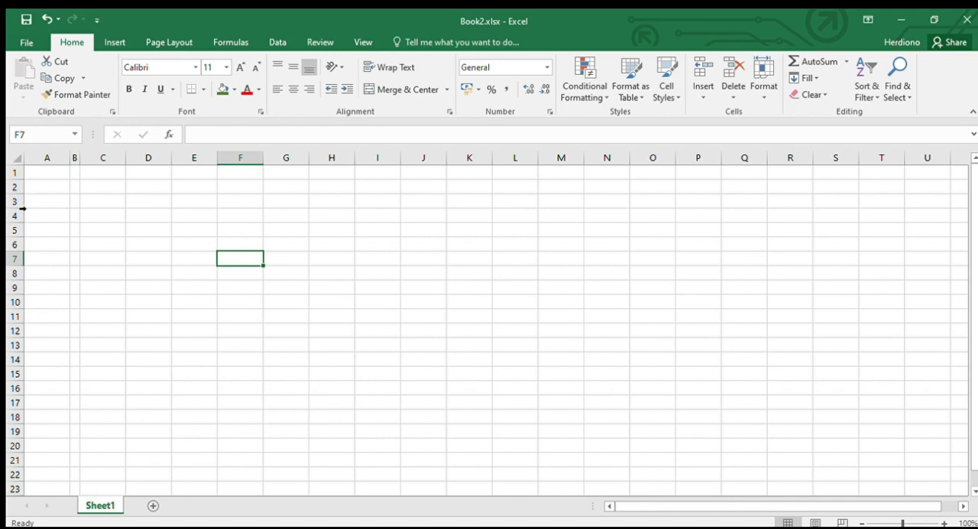
{"action": "left_click", "coordinate": [16, 261]}
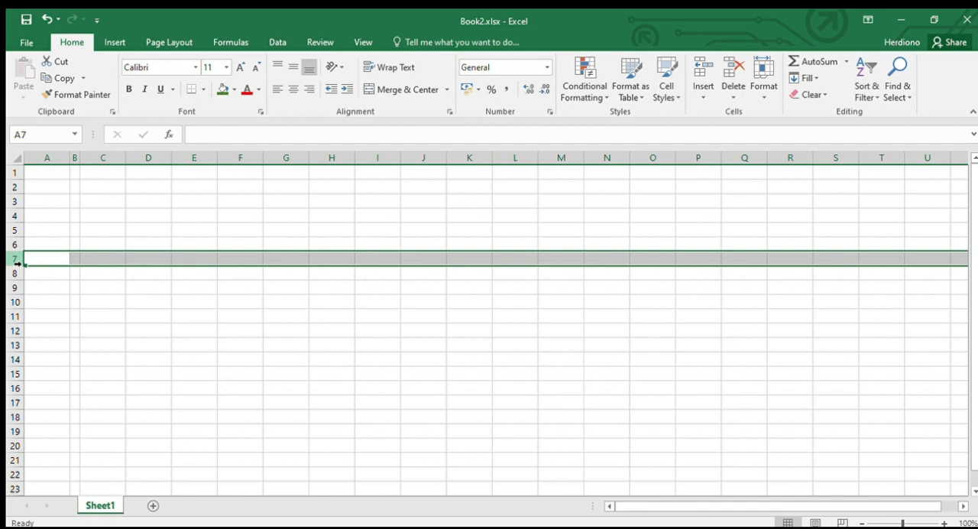
Step: Enter the cardholder's full name in cell C7
{"action": "left_click", "coordinate": [91, 257]}
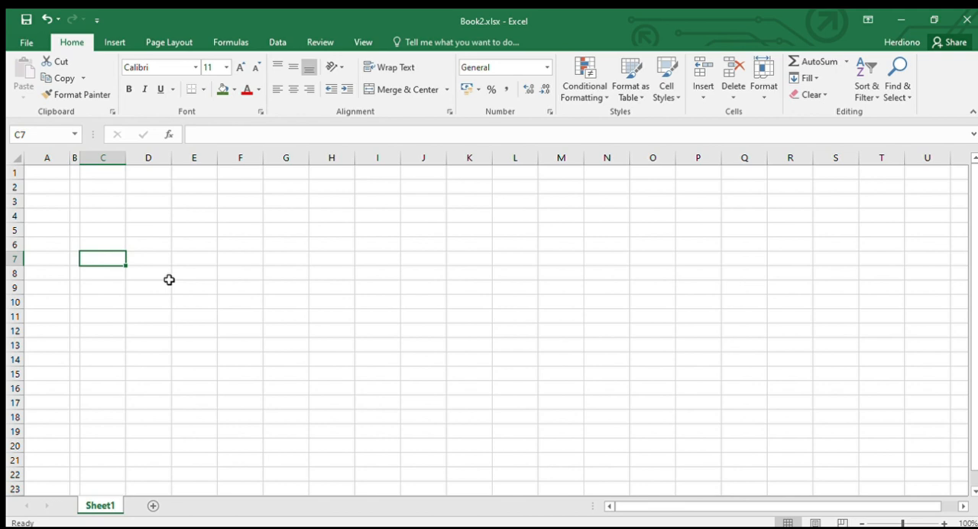
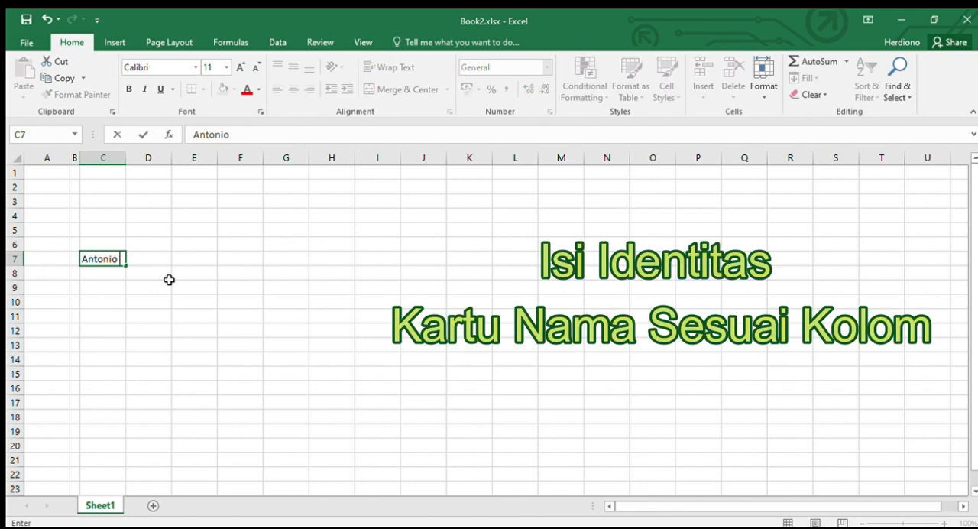
Step: Enter the job title General Manager in cell C8 and Finance Division in cell C9
{"action": "left_click", "coordinate": [104, 275]}
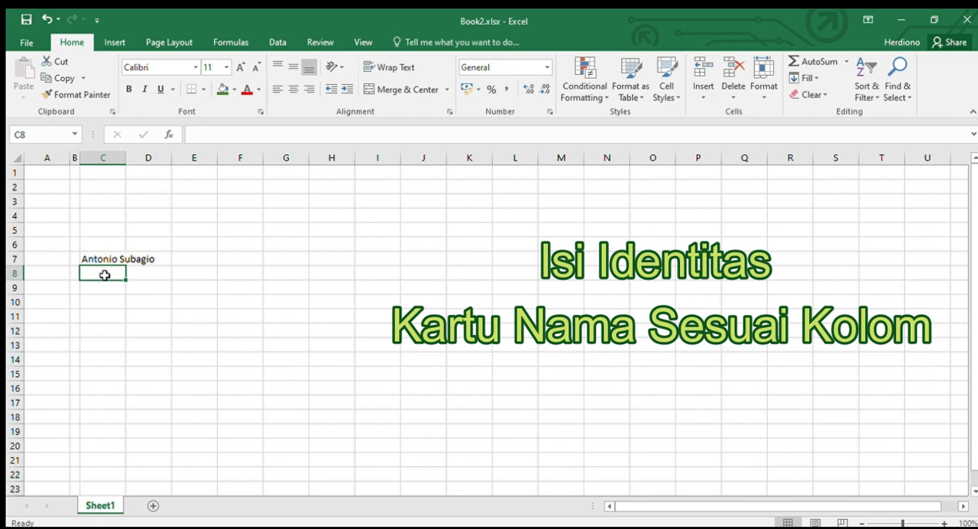
{"action": "type", "text": "General "}
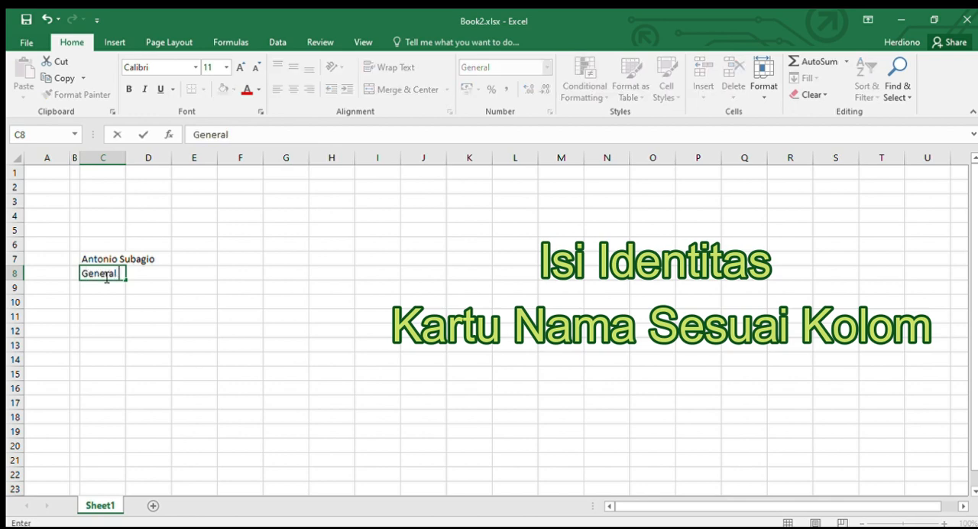
{"action": "type", "text": "Manager"}
{"action": "key", "text": "Return"}
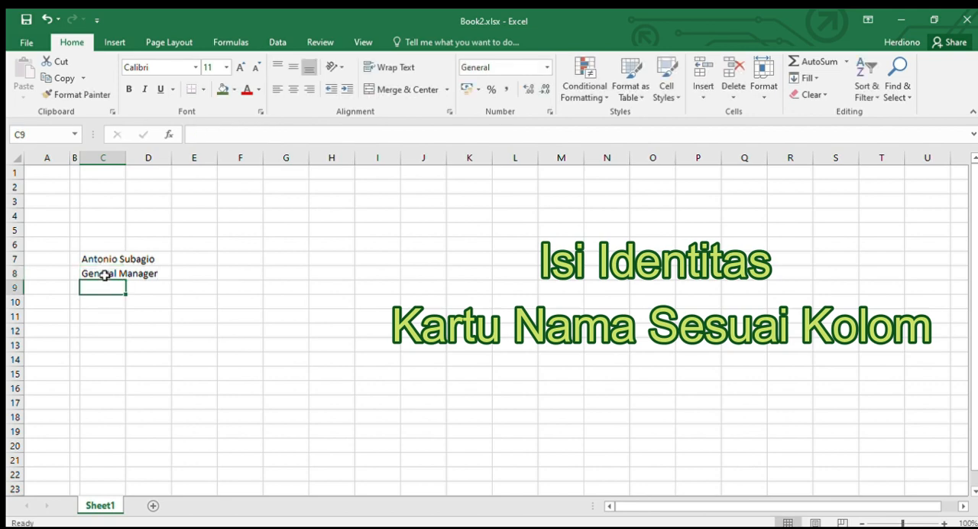
{"action": "type", "text": "Fina"}
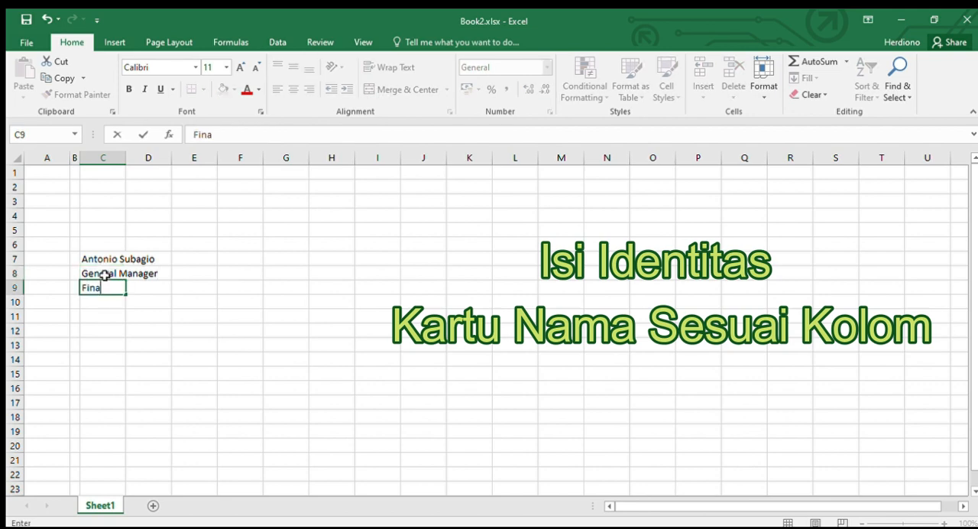
{"action": "type", "text": "nce Division"}
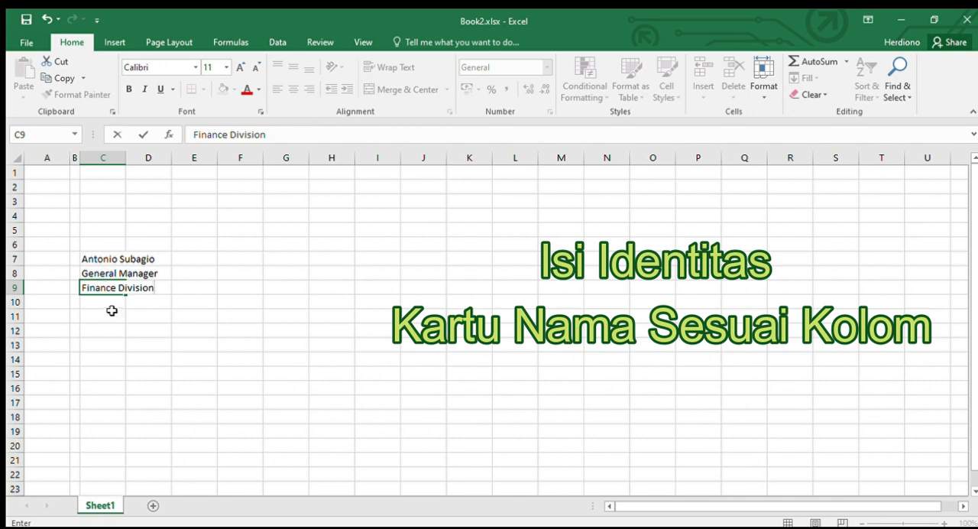
Step: Enter the company name PT. Berkarya Guna Bangsa in cell C13
{"action": "left_click", "coordinate": [96, 344]}
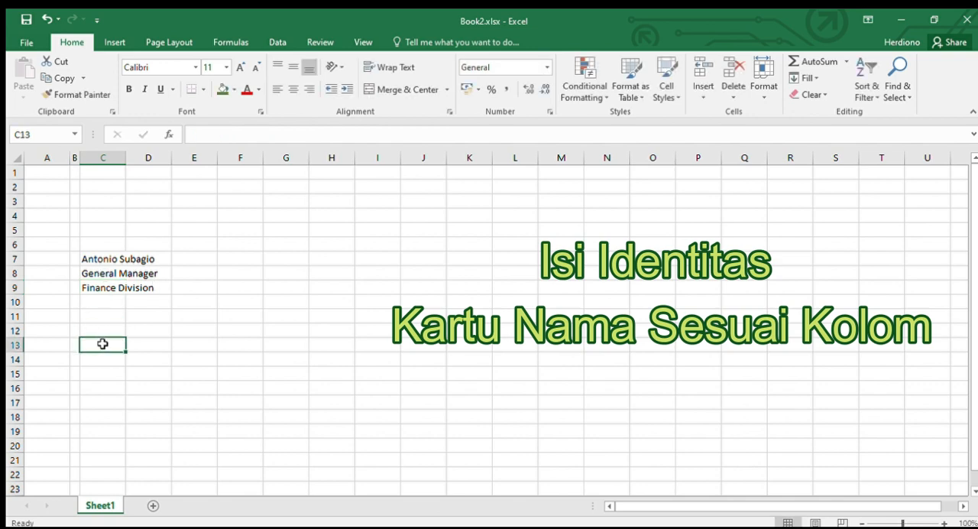
{"action": "type", "text": "P"}
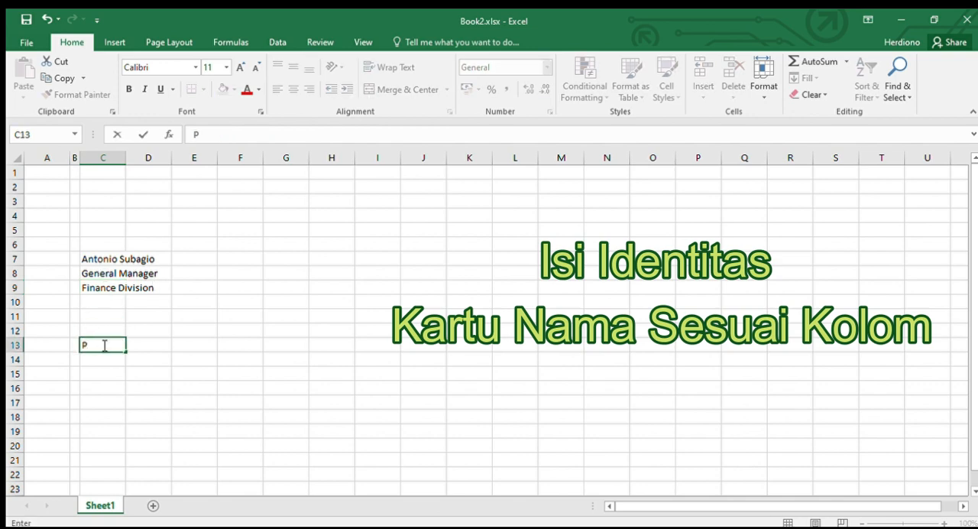
{"action": "type", "text": "T. Berkarya Gun"}
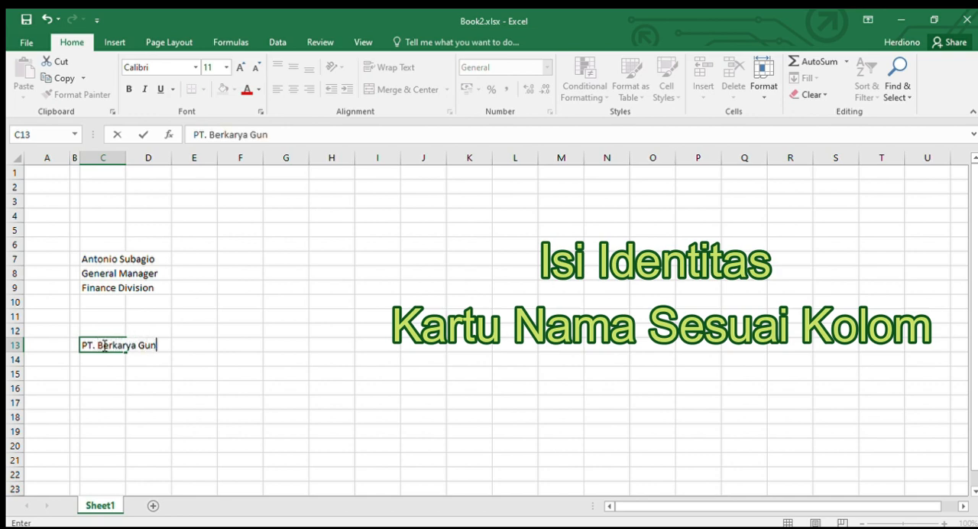
{"action": "type", "text": "a Bangsa"}
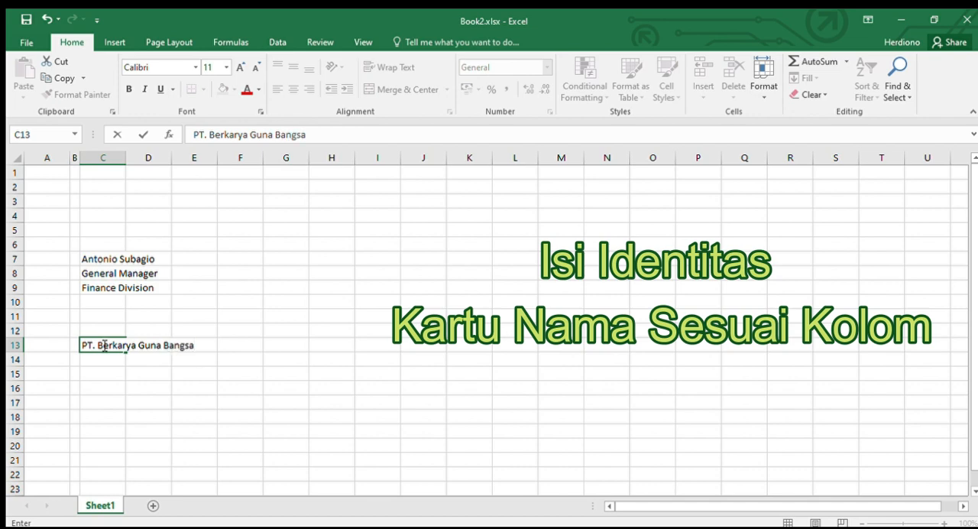
{"action": "key", "text": "Return"}
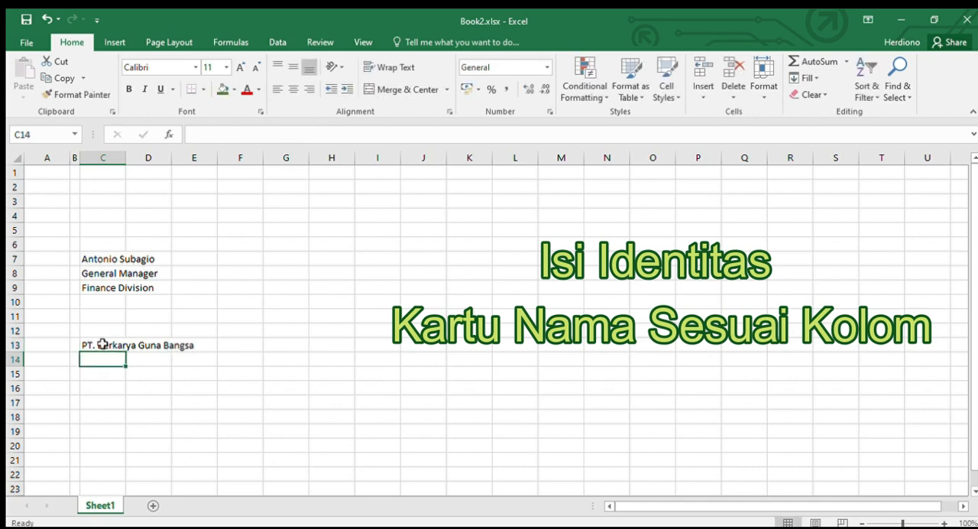
Step: Enter the company's street address with its postal code in cell C14
{"action": "type", "text": "Jl. E"}
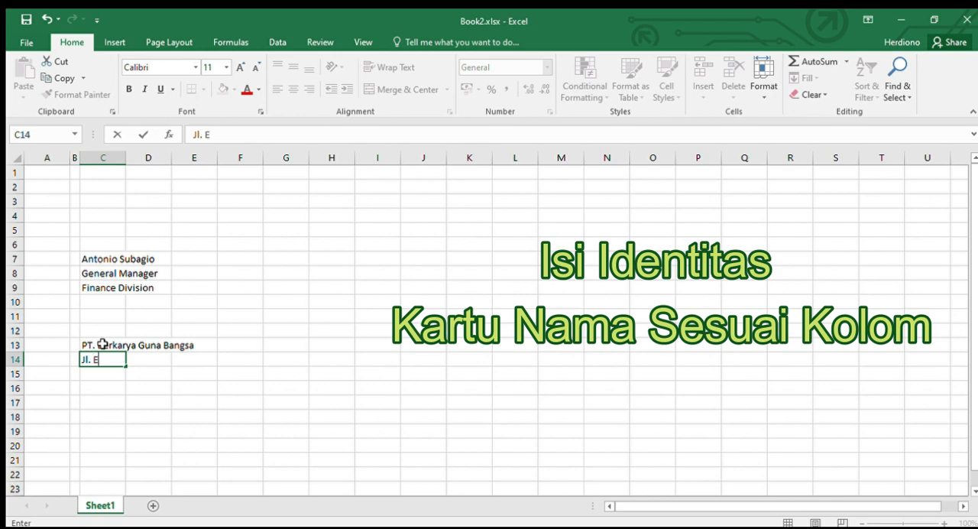
{"action": "type", "text": "xample"}
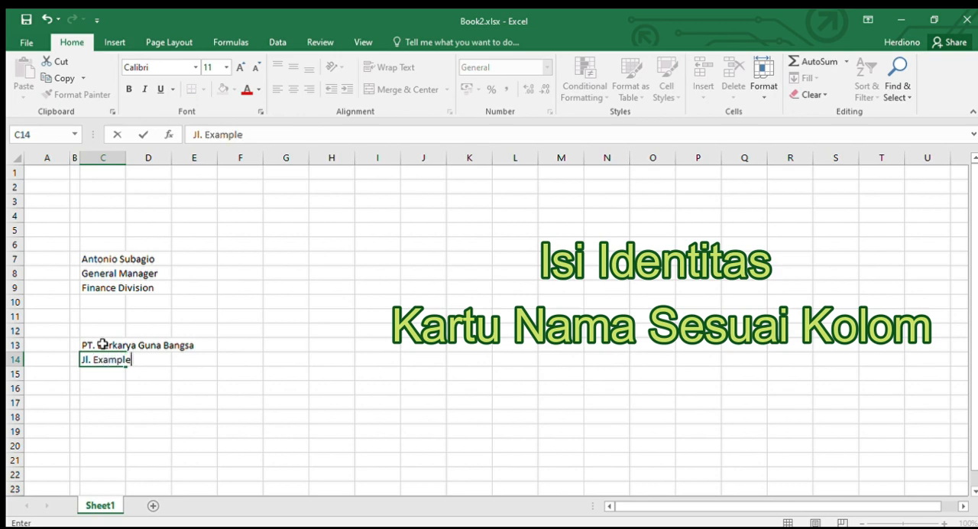
{"action": "type", "text": " No.1 13242"}
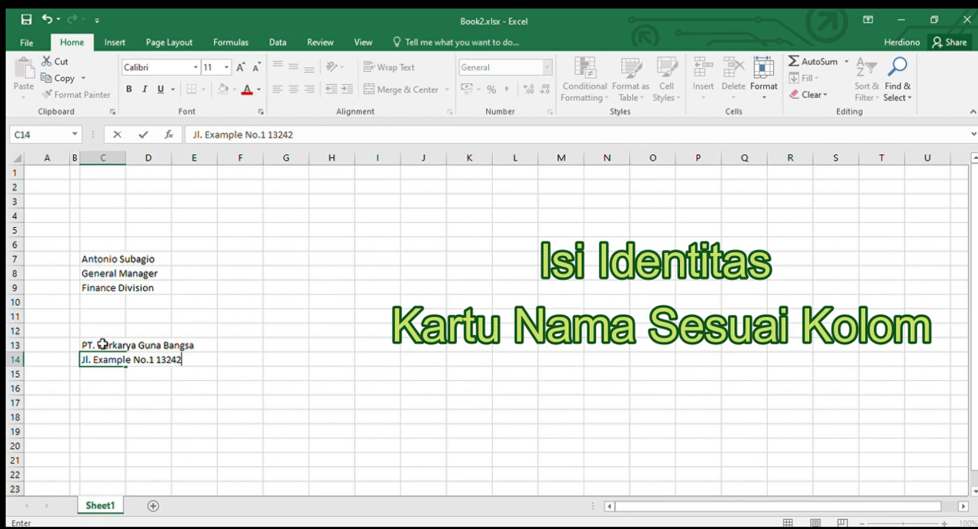
{"action": "key", "text": "Return"}
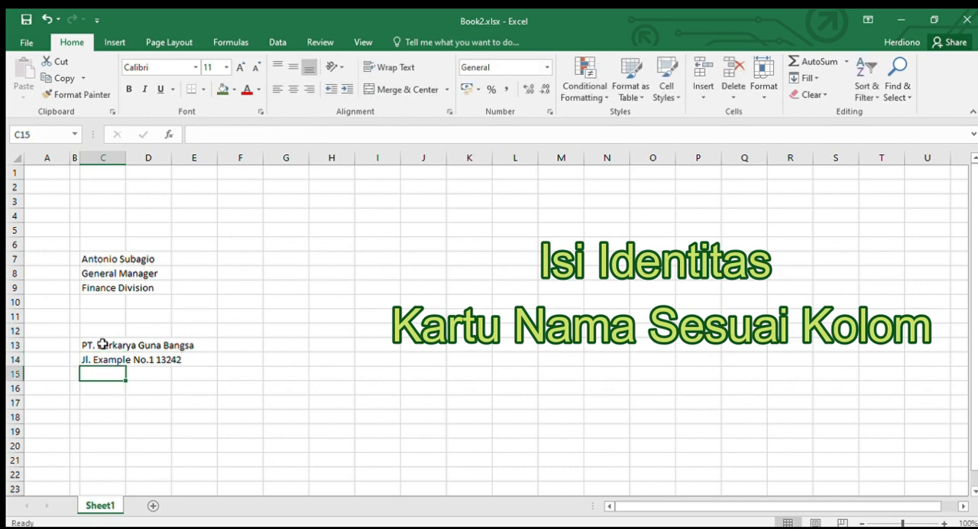
Step: Enter the label Phone : followed by the phone number with its area code in cell C15
{"action": "type", "text": "Phone"}
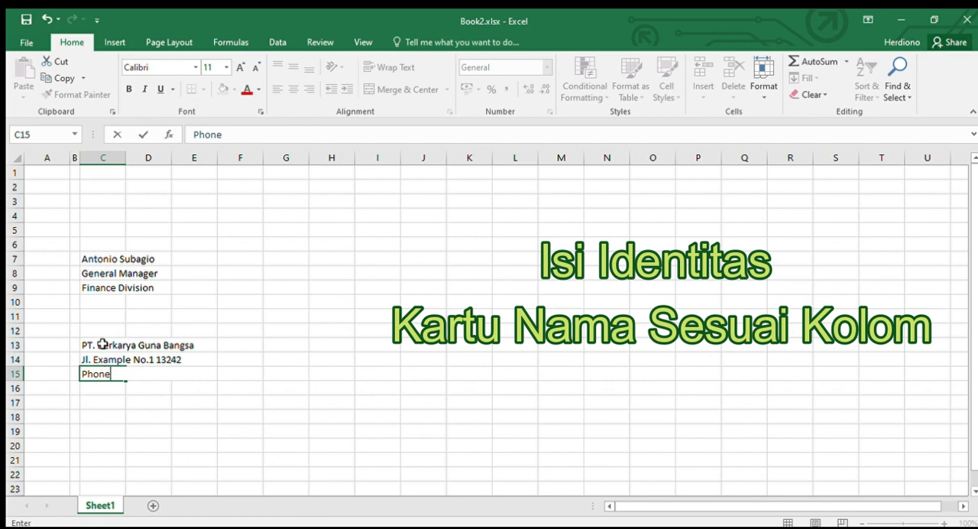
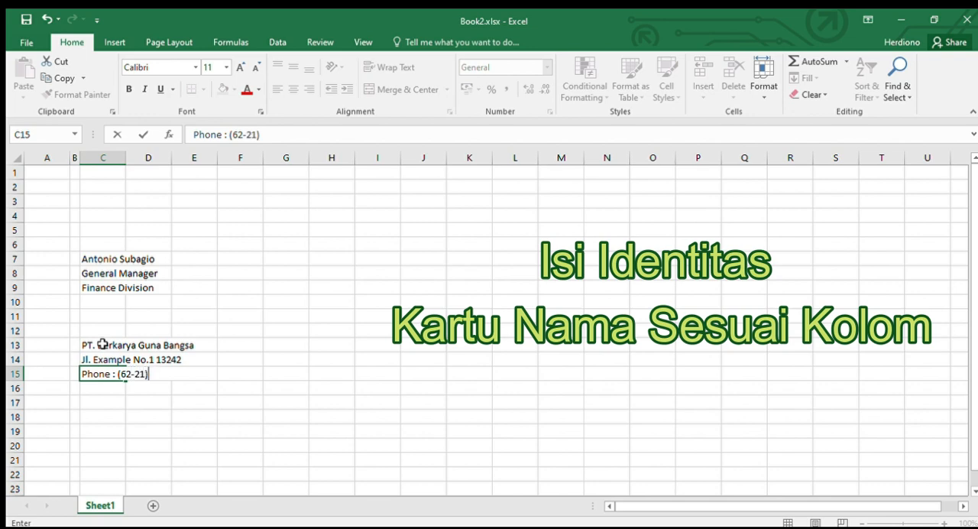
{"action": "key", "text": "Return"}
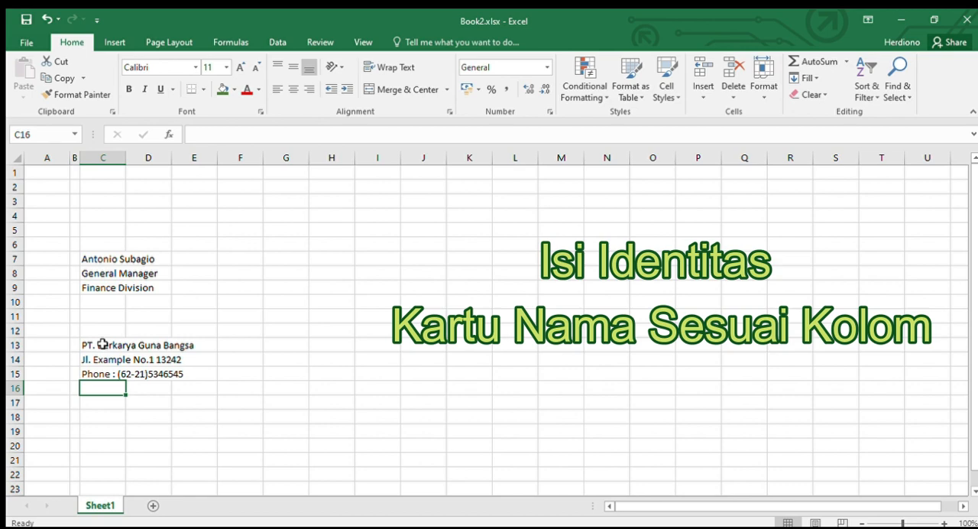
Step: Enter the label Fax : followed by the fax number with its area code in cell C16
{"action": "type", "text": "Fax :"}
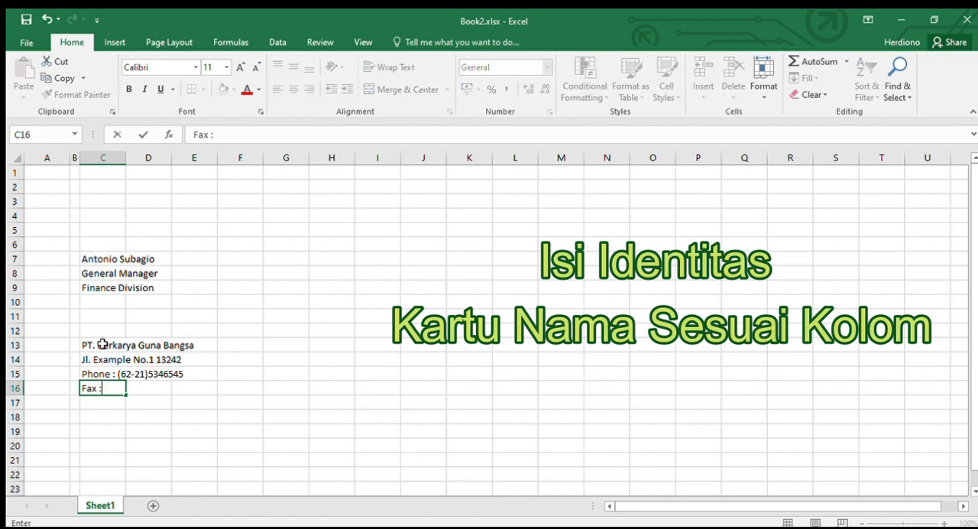
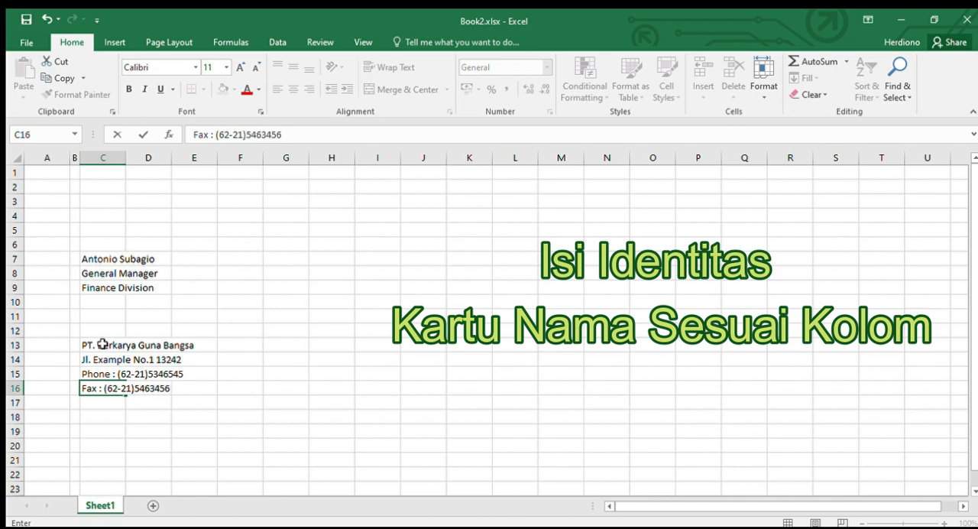
{"action": "key", "text": "Return"}
Step: Enter the label Email : followed by the cardholder's e-mail address in cell C17
{"action": "type", "text": "Email"}
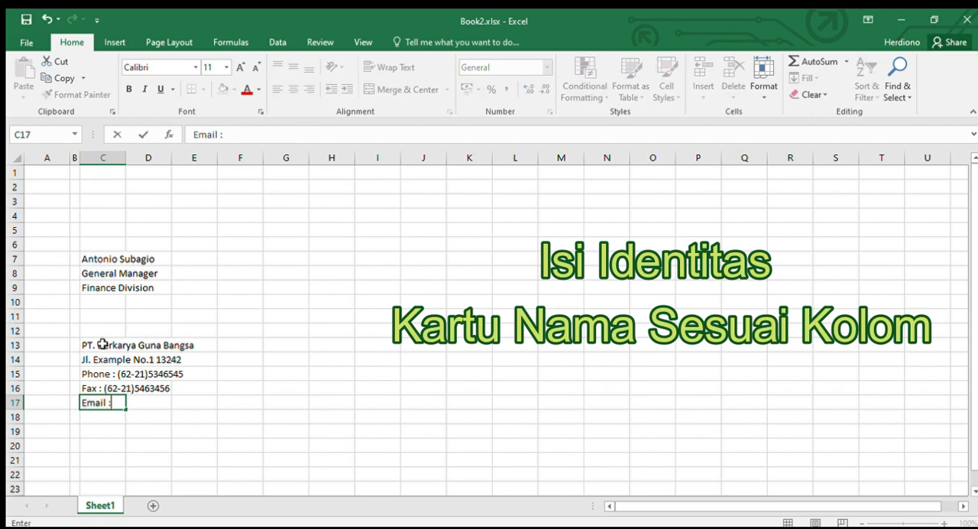
{"action": "type", "text": " : Anonio"}
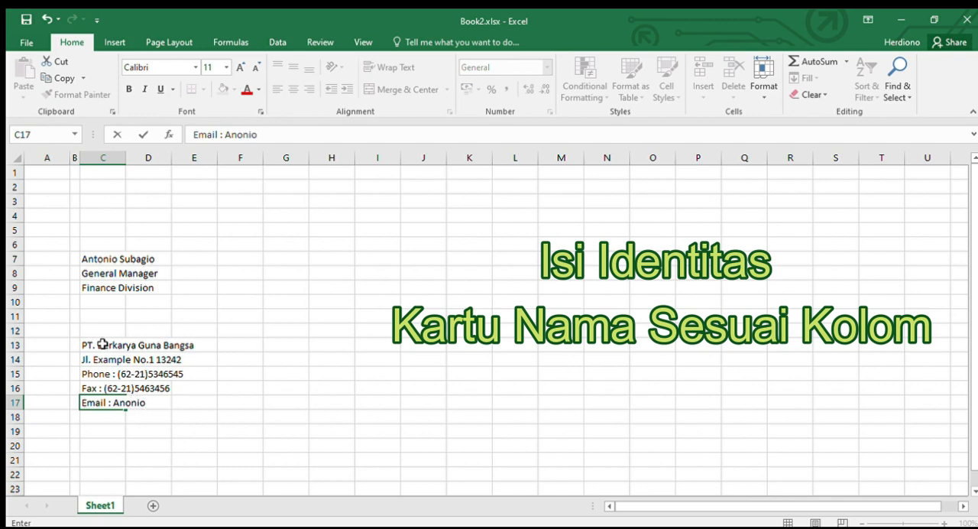
{"action": "key", "text": "BackSpace"}
{"action": "key", "text": "BackSpace"}
{"action": "key", "text": "BackSpace"}
{"action": "key", "text": "BackSpace"}
{"action": "key", "text": "BackSpace"}
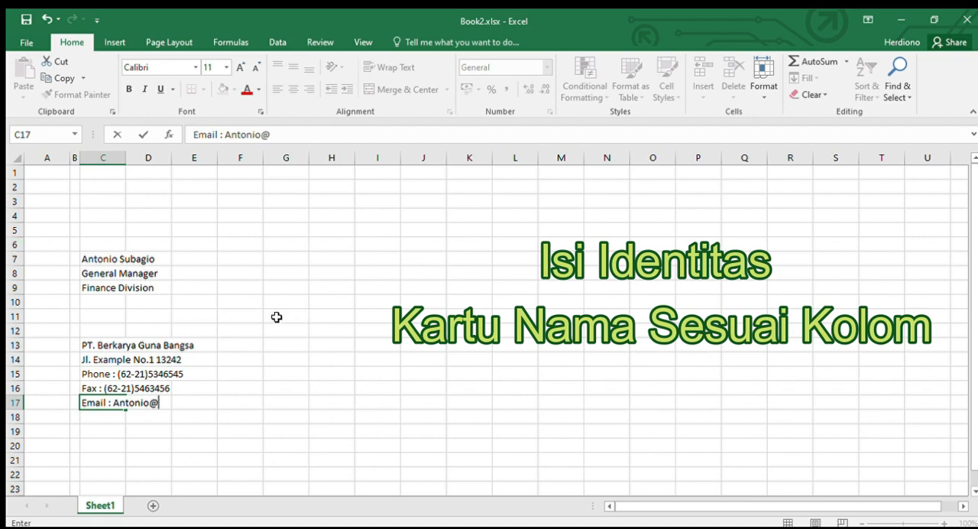
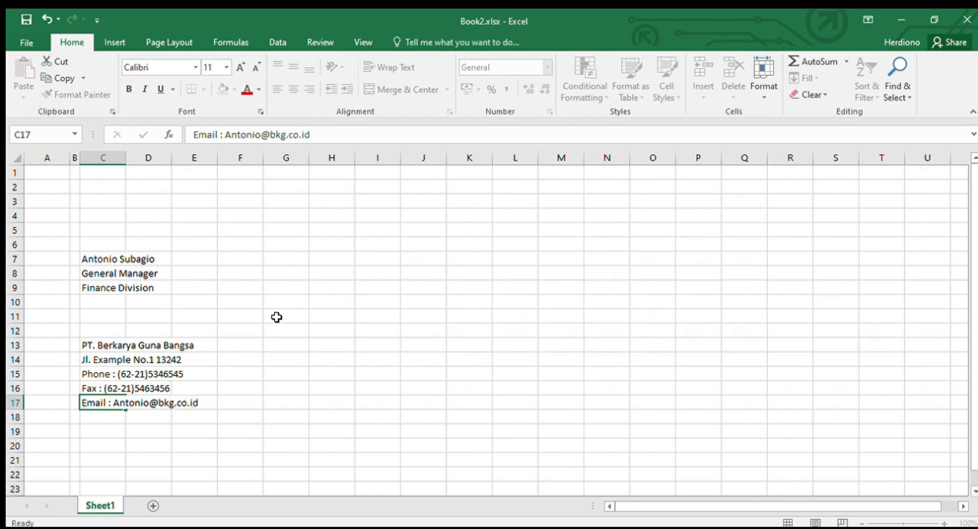
{"action": "key", "text": "Return"}
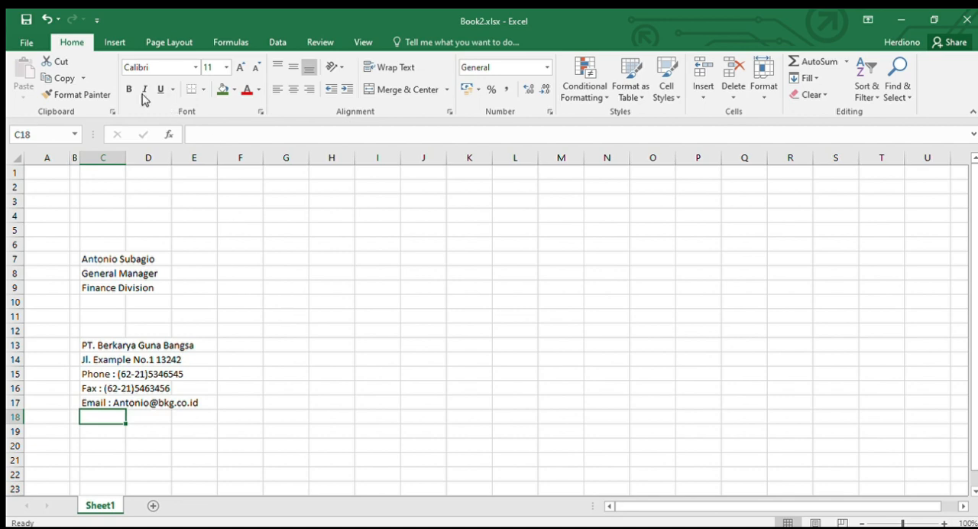
Step: Insert the blue letter A logo picture and shrink it to about 1,19 cm square over cells A1 to B2
{"action": "left_click", "coordinate": [114, 42]}
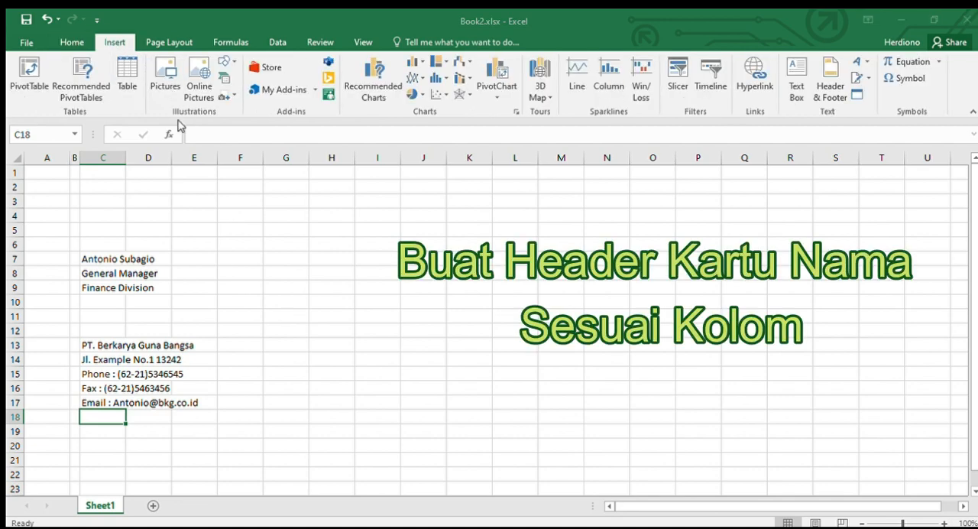
{"action": "left_click", "coordinate": [351, 329]}
{"action": "left_click_drag", "start_coordinate": [479, 443], "coordinate": [482, 232]}
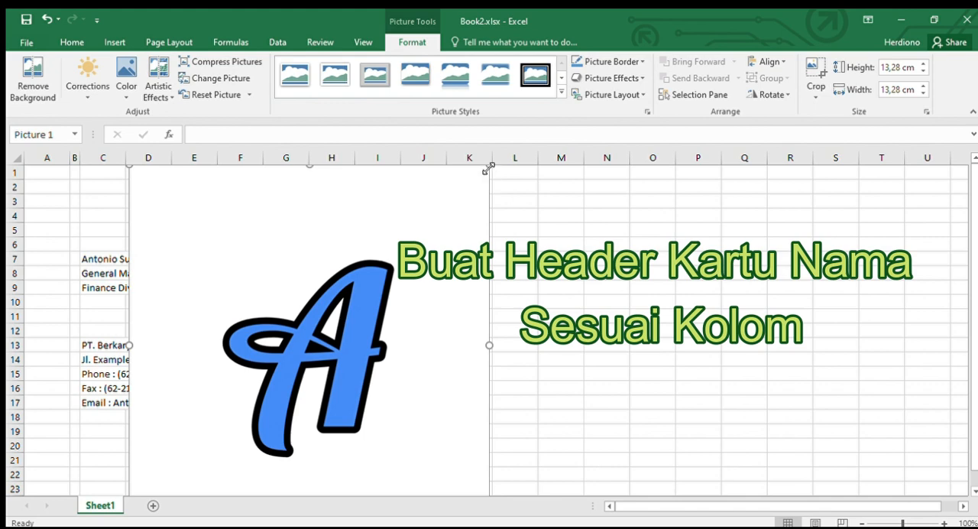
{"action": "left_click_drag", "start_coordinate": [489, 166], "coordinate": [262, 380]}
{"action": "left_click_drag", "start_coordinate": [188, 391], "coordinate": [173, 179]}
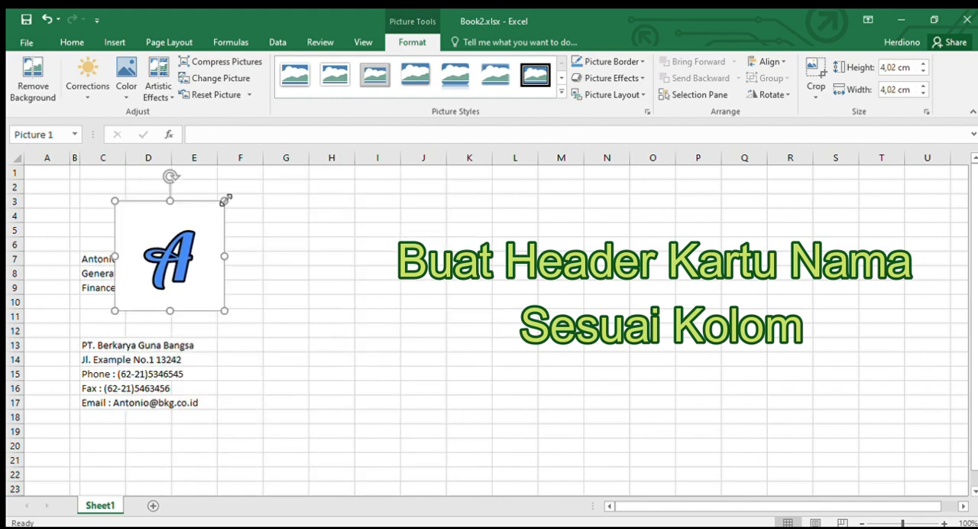
{"action": "left_click_drag", "start_coordinate": [224, 200], "coordinate": [74, 178]}
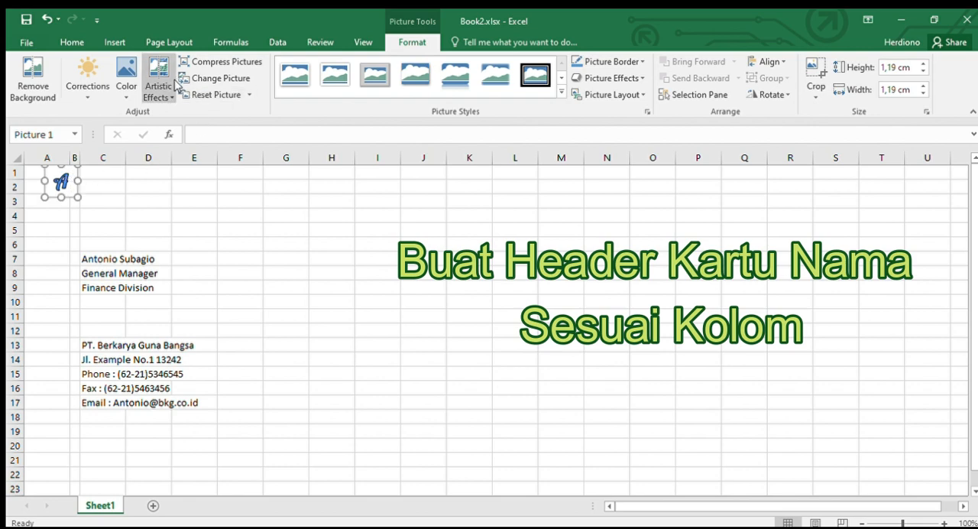
Step: Draw a rectangle about 0,77 cm high and 5,08 cm wide beside the logo, with no fill and no outline
{"action": "left_click", "coordinate": [115, 42]}
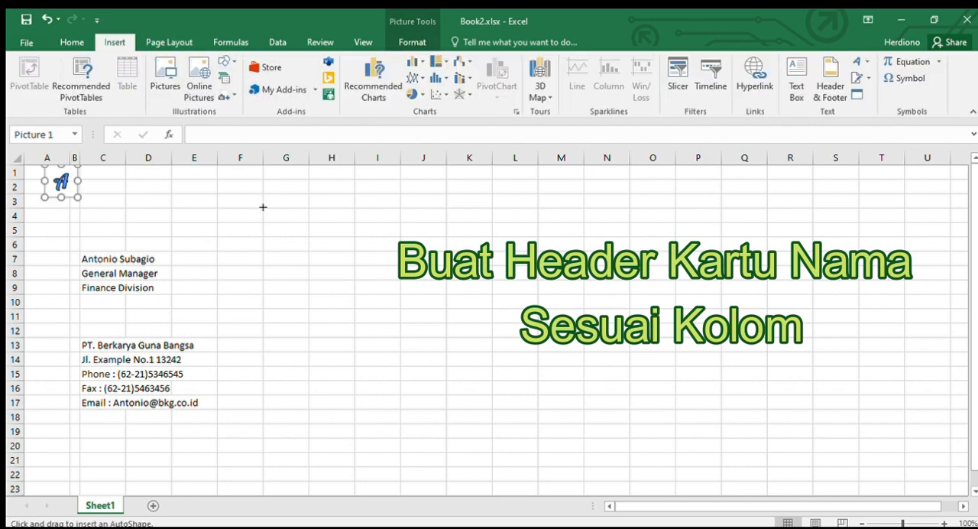
{"action": "left_click_drag", "start_coordinate": [102, 196], "coordinate": [240, 174]}
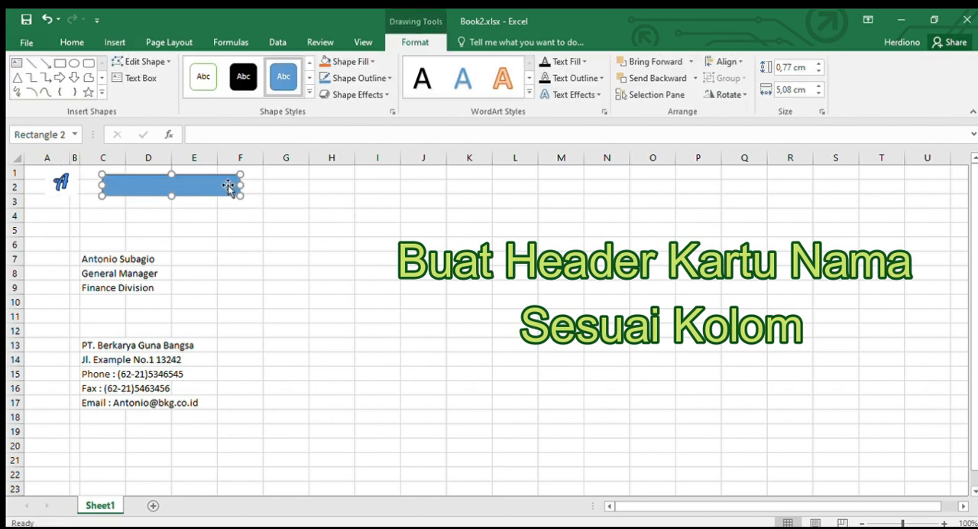
{"action": "left_click", "coordinate": [364, 61]}
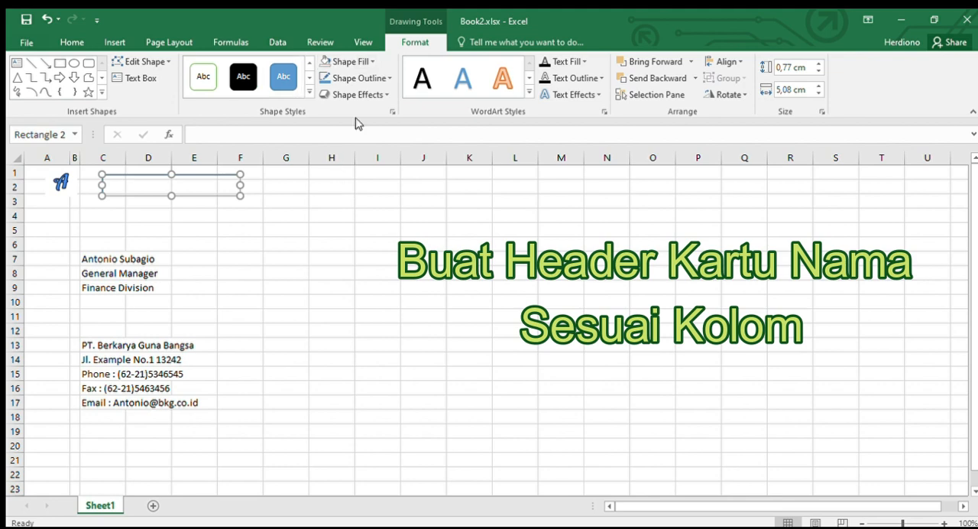
{"action": "left_click", "coordinate": [358, 77]}
Step: Enter BERKARYA GUNA BANGSA in the rectangle with the black WordArt style and place it directly beside the logo
{"action": "type", "text": "BERKA"}
{"action": "left_click", "coordinate": [199, 175]}
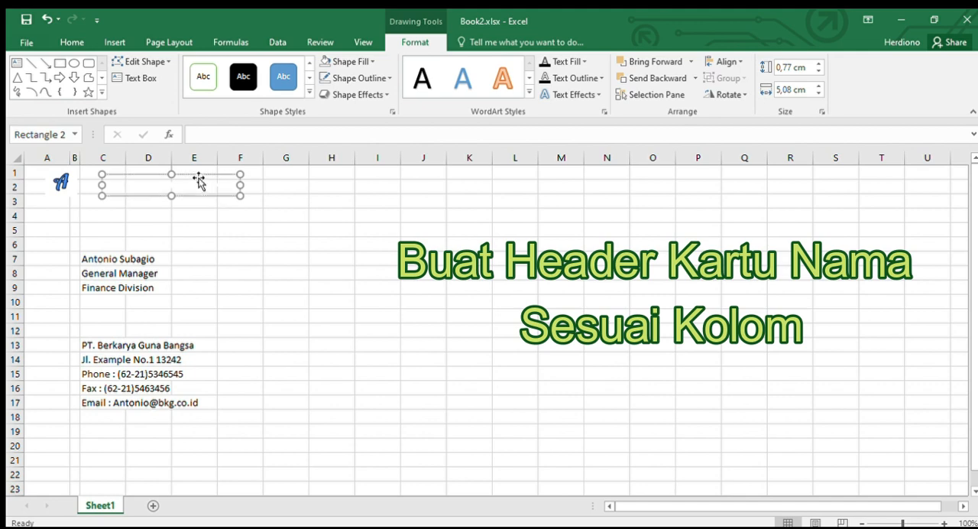
{"action": "left_click", "coordinate": [416, 77]}
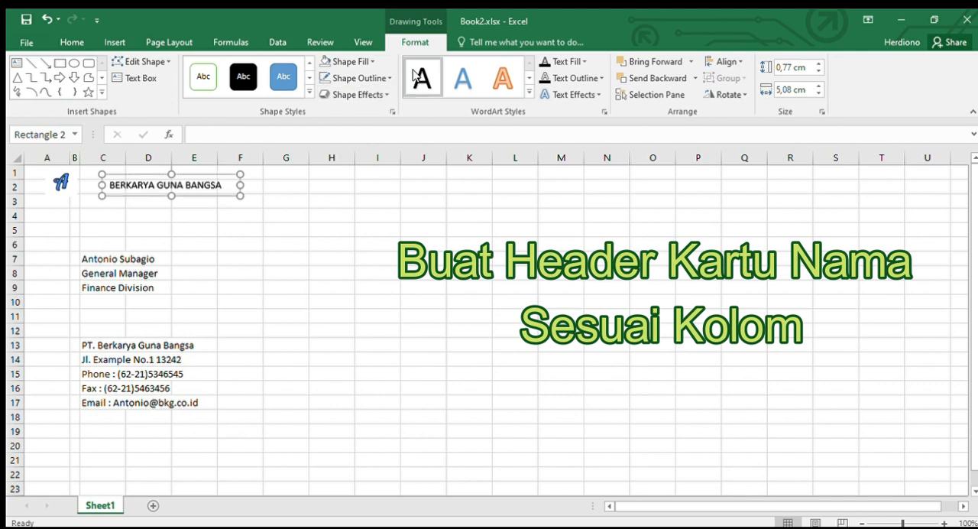
{"action": "left_click", "coordinate": [189, 193]}
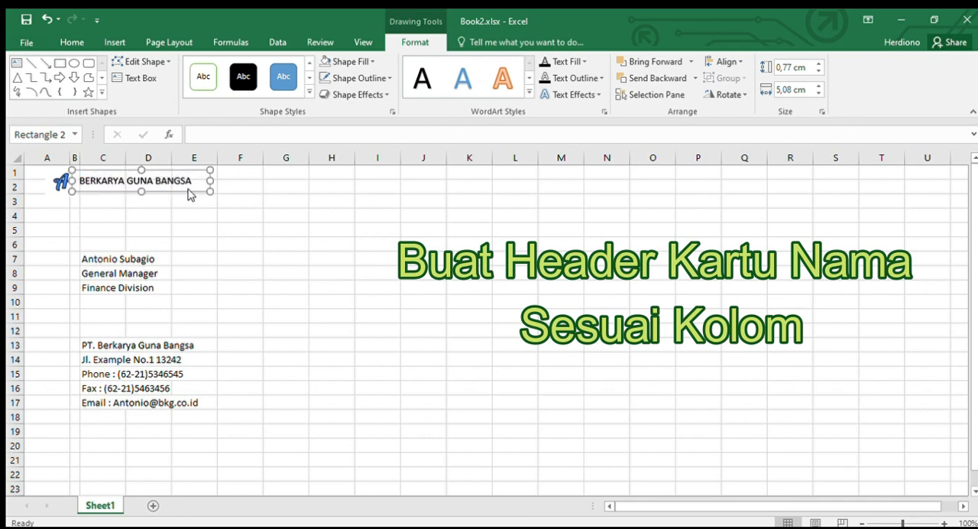
Step: Try red as the text fill of the BERKARYA GUNA BANGSA header title
{"action": "left_click", "coordinate": [583, 62]}
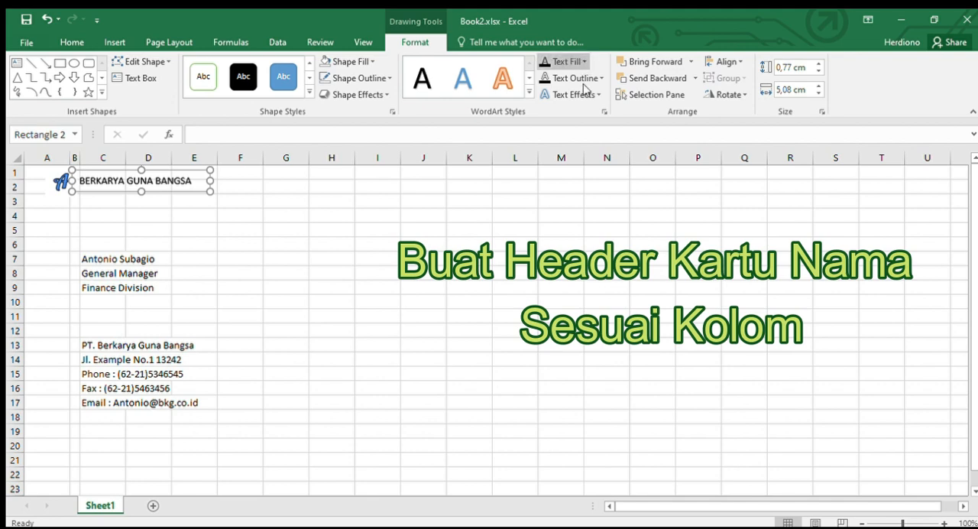
{"action": "left_click", "coordinate": [552, 188]}
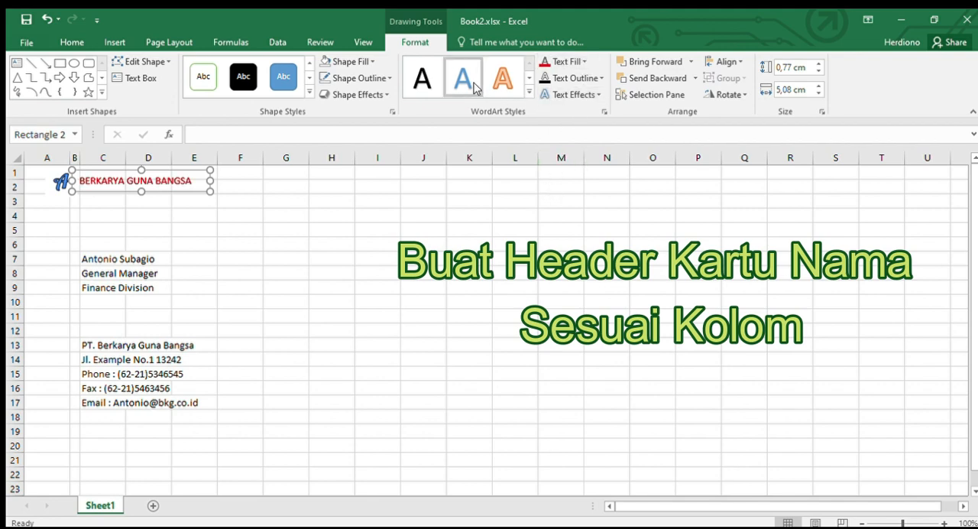
{"action": "left_click", "coordinate": [584, 63]}
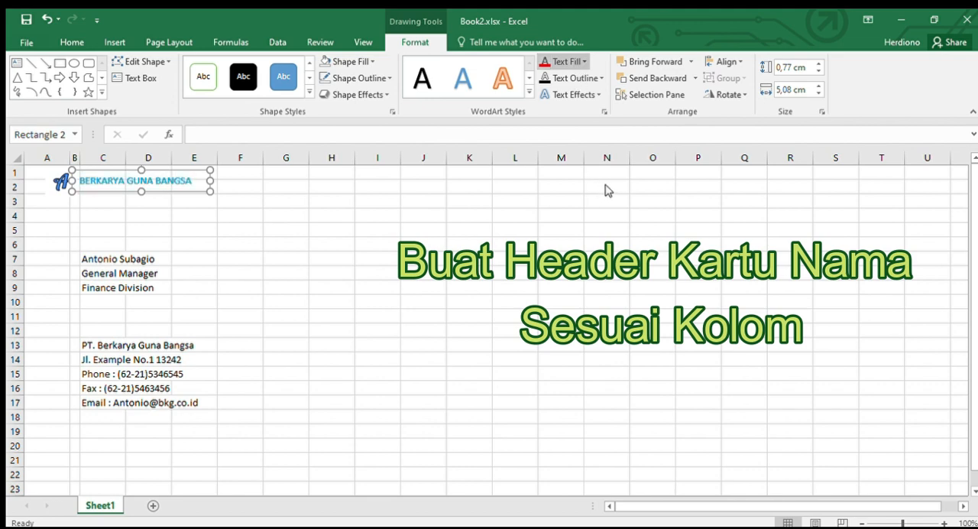
{"action": "left_click", "coordinate": [550, 193]}
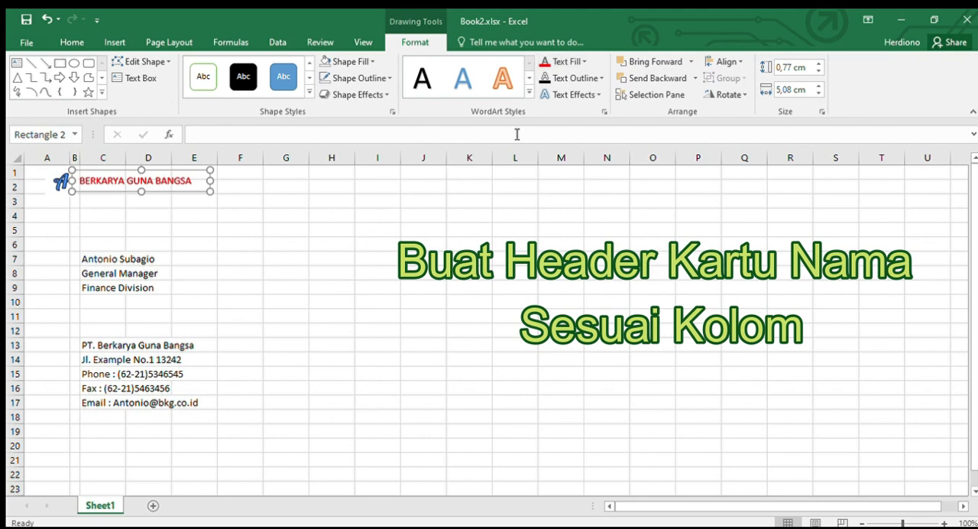
Step: Set the header title's text fill to dark blue and its font to Arial
{"action": "left_click", "coordinate": [582, 61]}
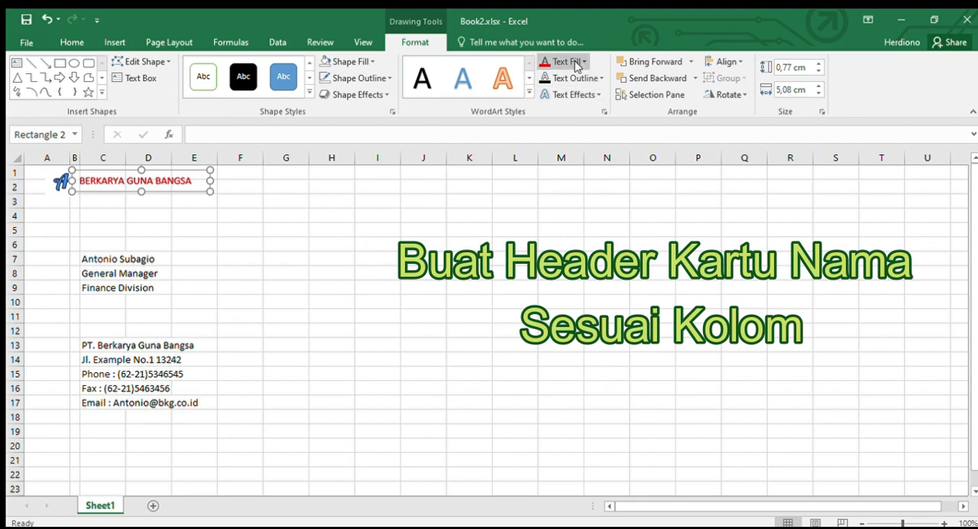
{"action": "left_click", "coordinate": [585, 162]}
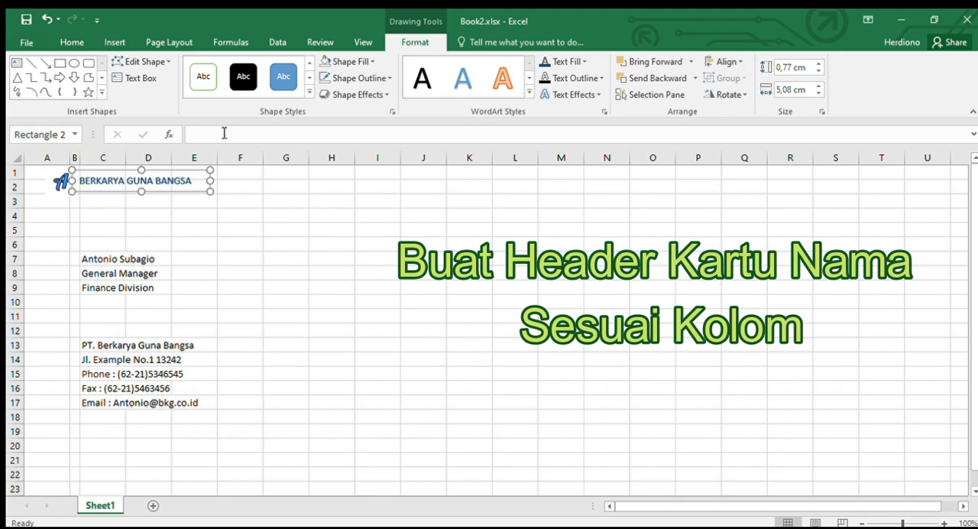
{"action": "left_click", "coordinate": [72, 42]}
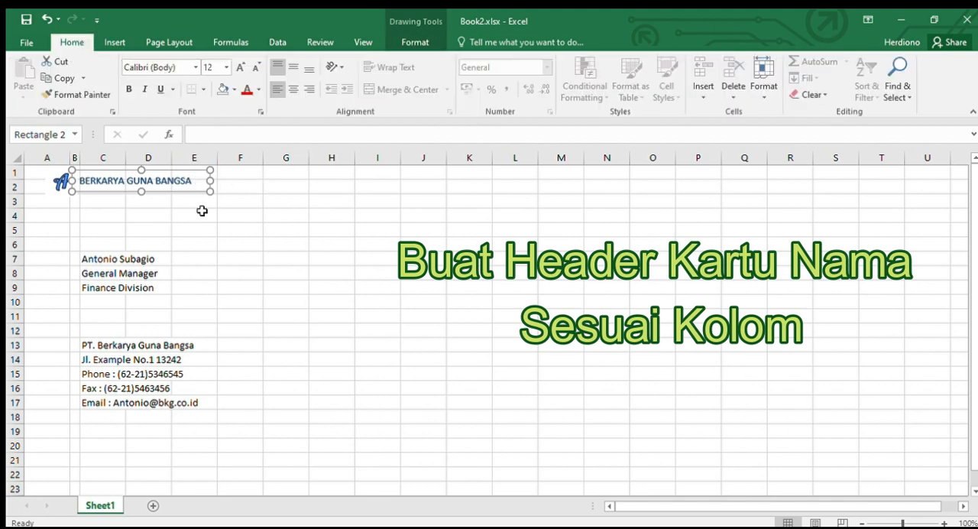
{"action": "left_click", "coordinate": [169, 69]}
{"action": "type", "text": "A"}
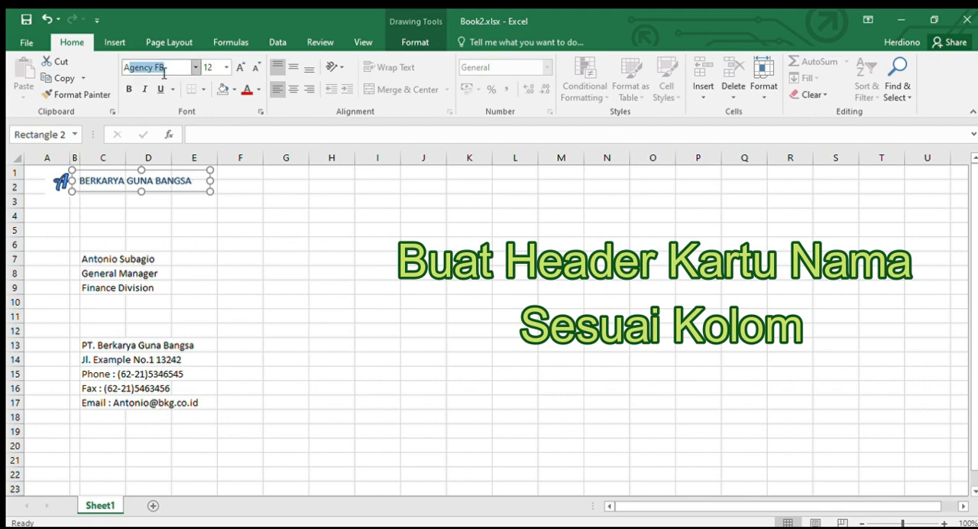
{"action": "type", "text": "rial"}
{"action": "key", "text": "Return"}
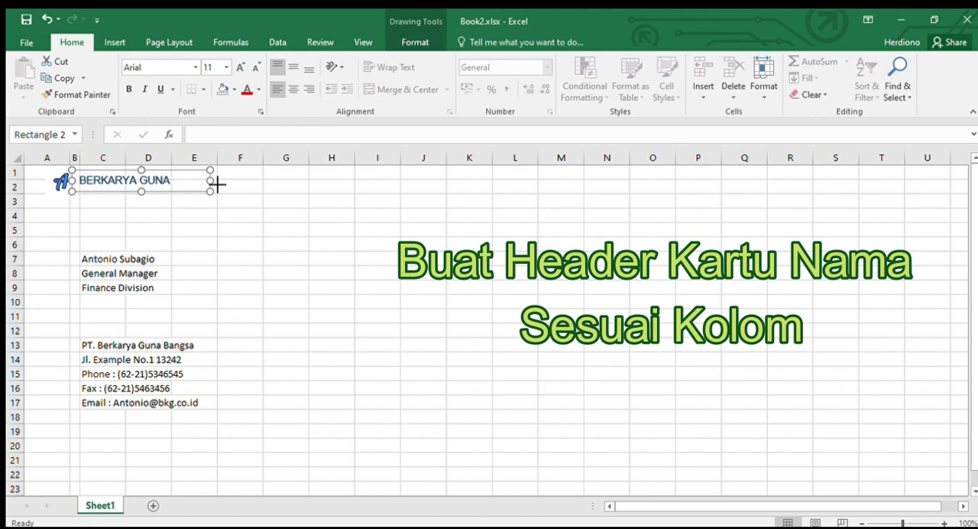
Step: Set the header title's font size to 14 and widen its box so the whole company name fits on one line
{"action": "left_click_drag", "start_coordinate": [211, 181], "coordinate": [251, 187]}
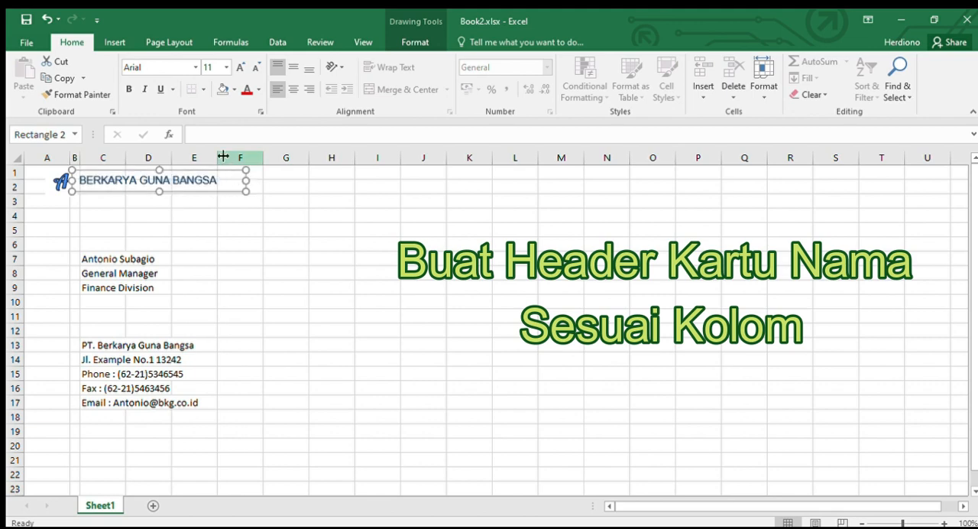
{"action": "left_click", "coordinate": [206, 69]}
{"action": "type", "text": "14"}
{"action": "key", "text": "Return"}
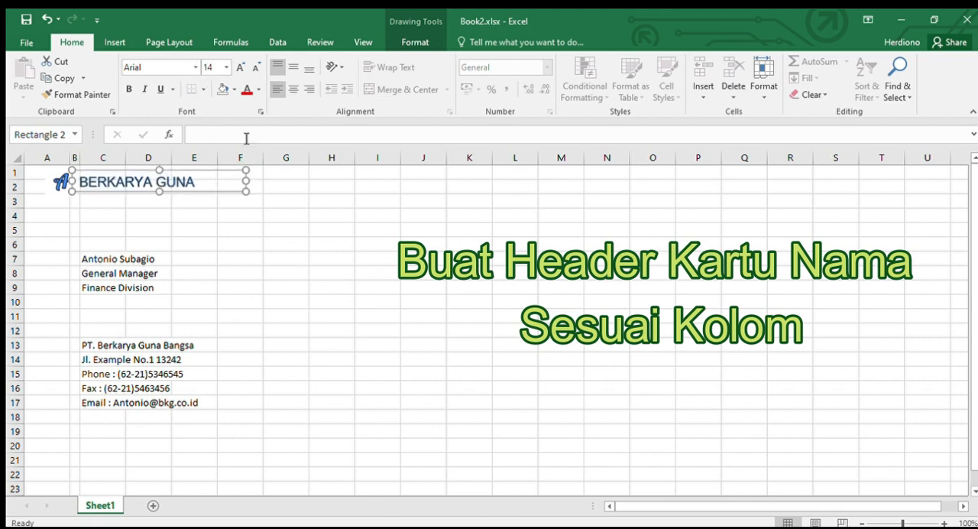
{"action": "left_click_drag", "start_coordinate": [252, 186], "coordinate": [272, 182]}
Step: Change the font of the card details in cells C7 to C17 to Arial
{"action": "scroll", "coordinate": [234, 242], "scroll_direction": "down", "scroll_amount": 1}
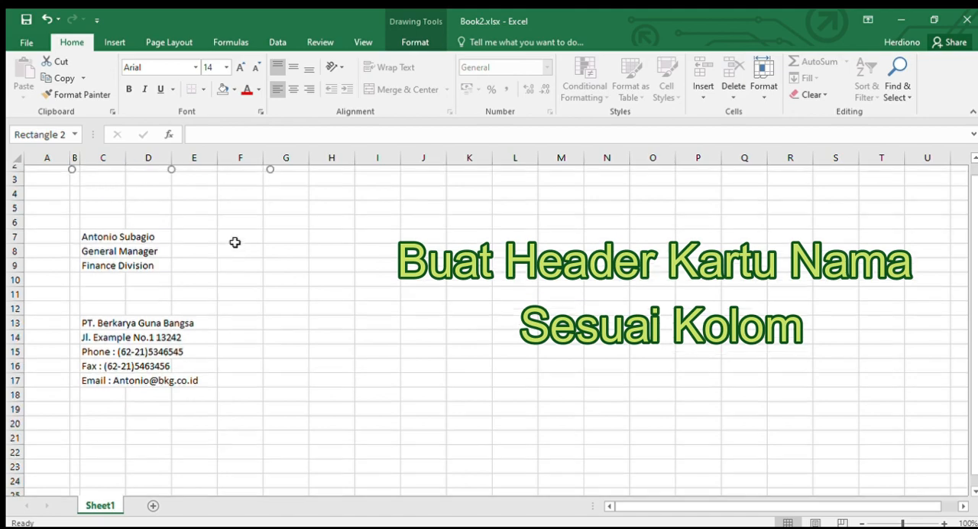
{"action": "left_click", "coordinate": [90, 215]}
{"action": "scroll", "coordinate": [107, 229], "scroll_direction": "up", "scroll_amount": 1}
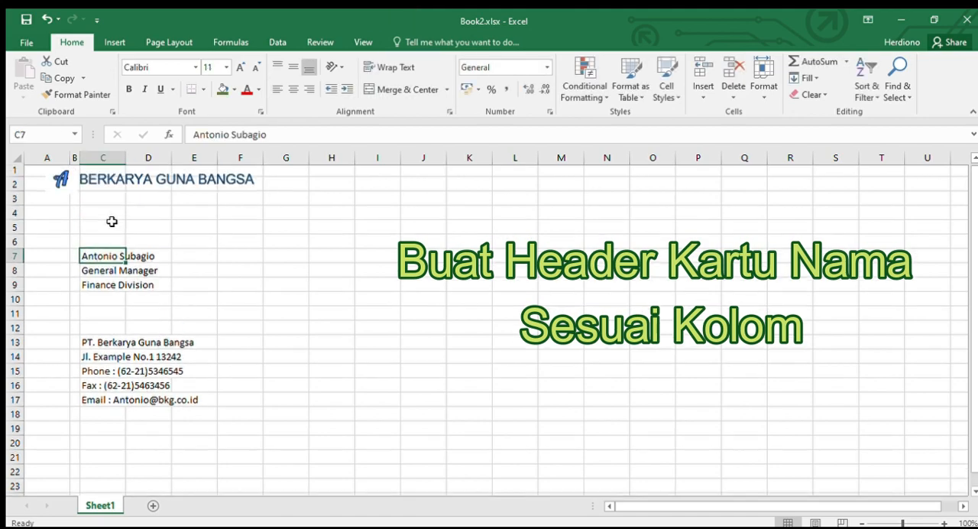
{"action": "left_click_drag", "start_coordinate": [107, 260], "coordinate": [116, 399]}
{"action": "left_click", "coordinate": [145, 67]}
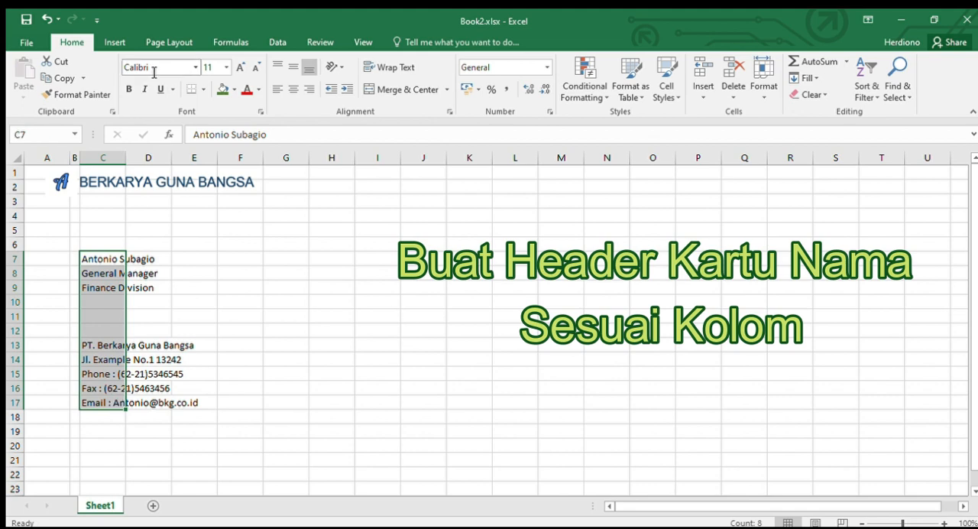
{"action": "type", "text": "Arial"}
{"action": "key", "text": "Return"}
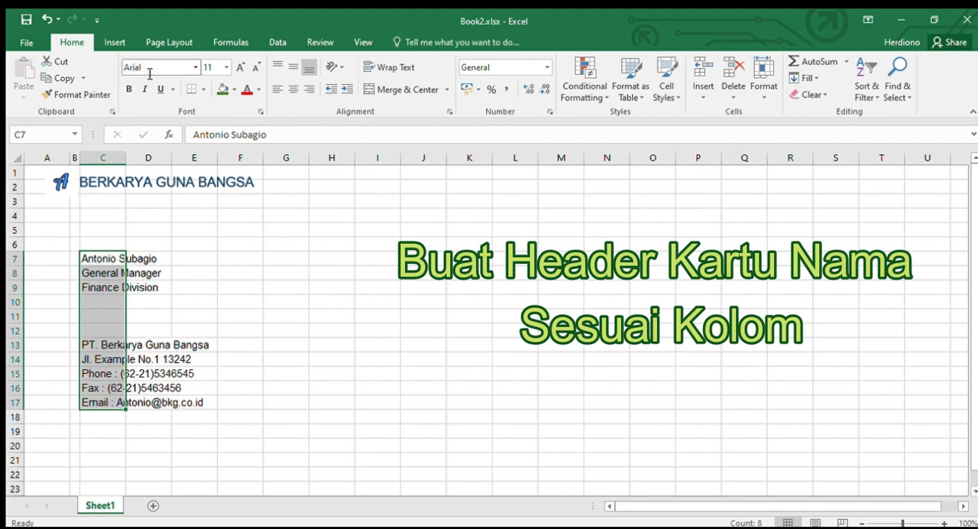
Step: Make the company name in cell C13 bold and increase its font size by one step
{"action": "left_click", "coordinate": [133, 371]}
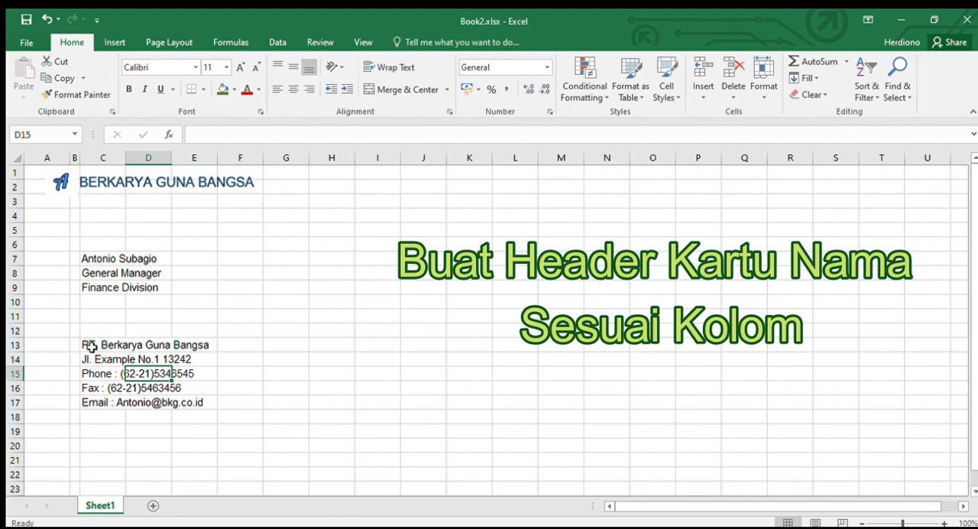
{"action": "left_click", "coordinate": [95, 346]}
{"action": "left_click", "coordinate": [129, 88]}
{"action": "left_click", "coordinate": [237, 68]}
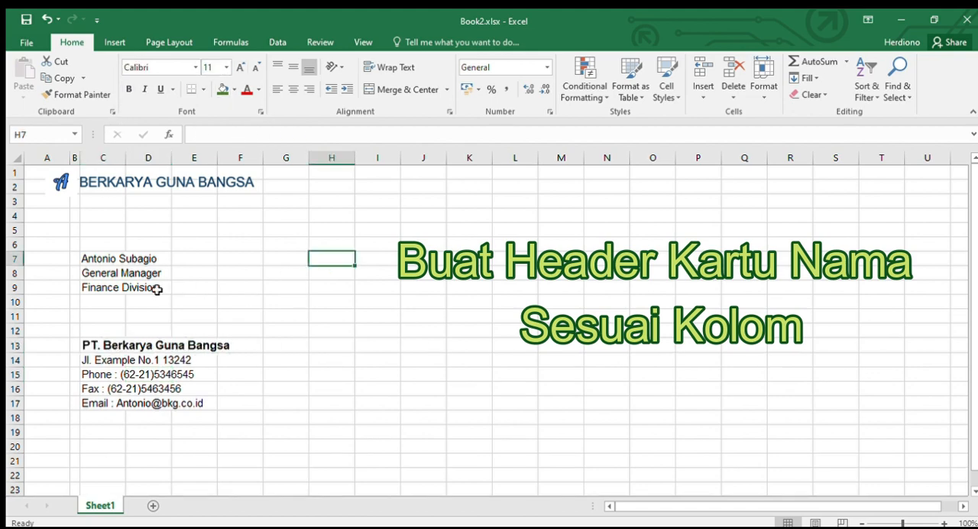
Step: Make the cardholder's name in cell C7 bold and enlarge its font size
{"action": "left_click", "coordinate": [89, 258]}
{"action": "left_click", "coordinate": [129, 88]}
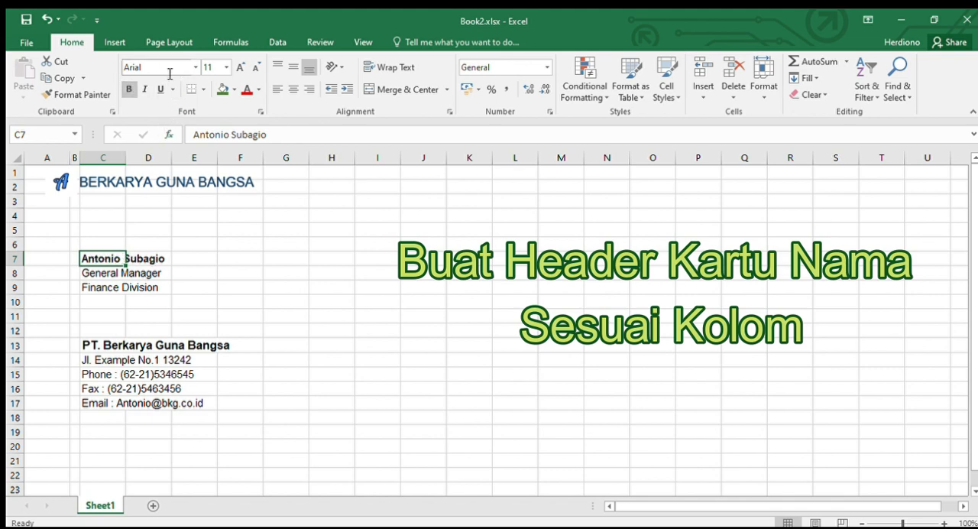
{"action": "left_click", "coordinate": [209, 68]}
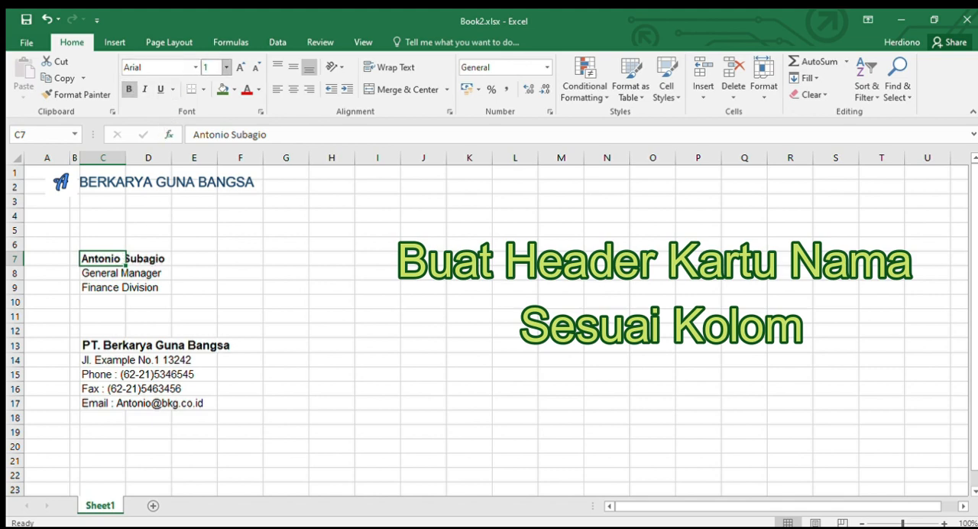
{"action": "left_click", "coordinate": [287, 271]}
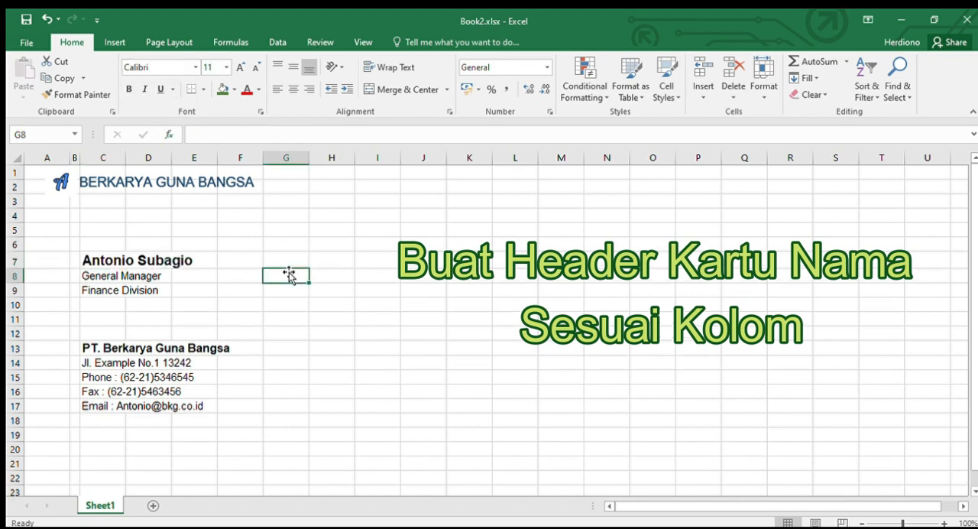
{"action": "left_click", "coordinate": [317, 346]}
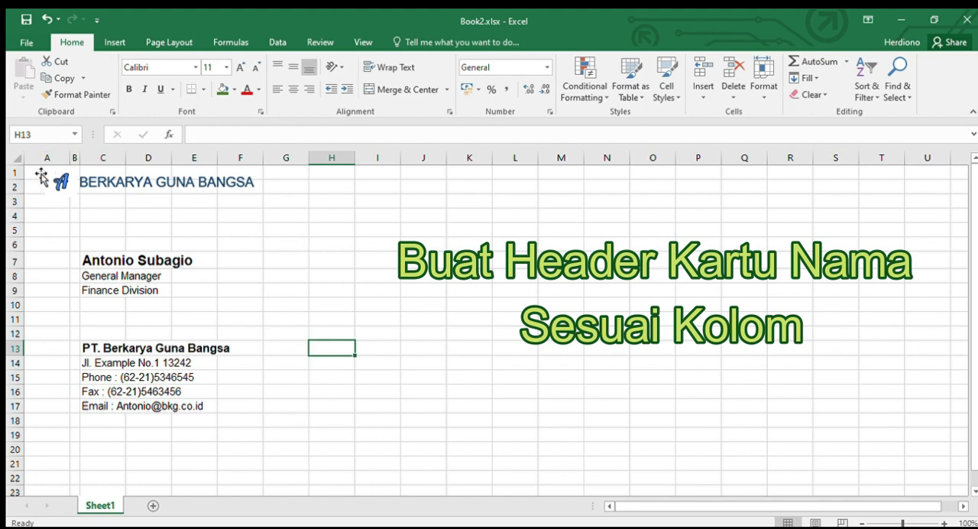
Step: Set the range A1 to J19, covering the whole business card, as the print area
{"action": "left_click_drag", "start_coordinate": [37, 173], "coordinate": [374, 173]}
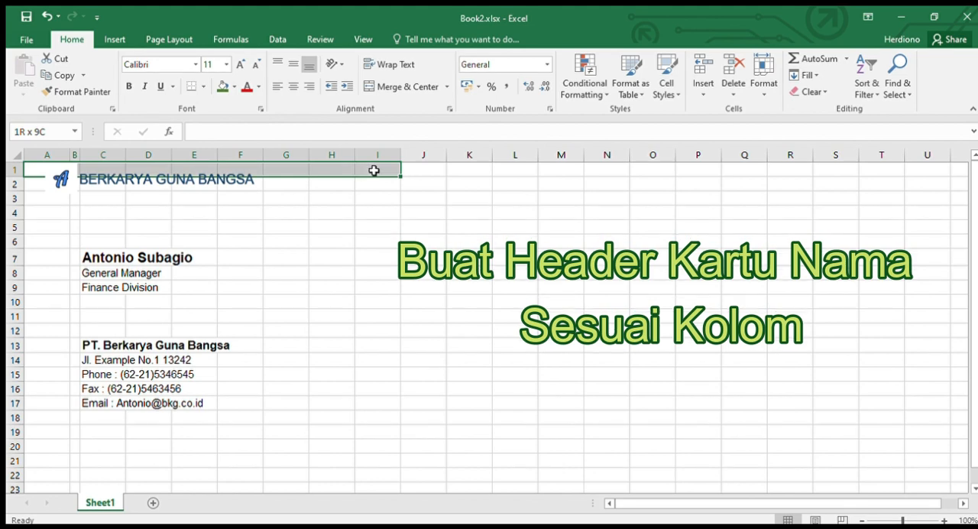
{"action": "left_click_drag", "start_coordinate": [374, 171], "coordinate": [417, 431]}
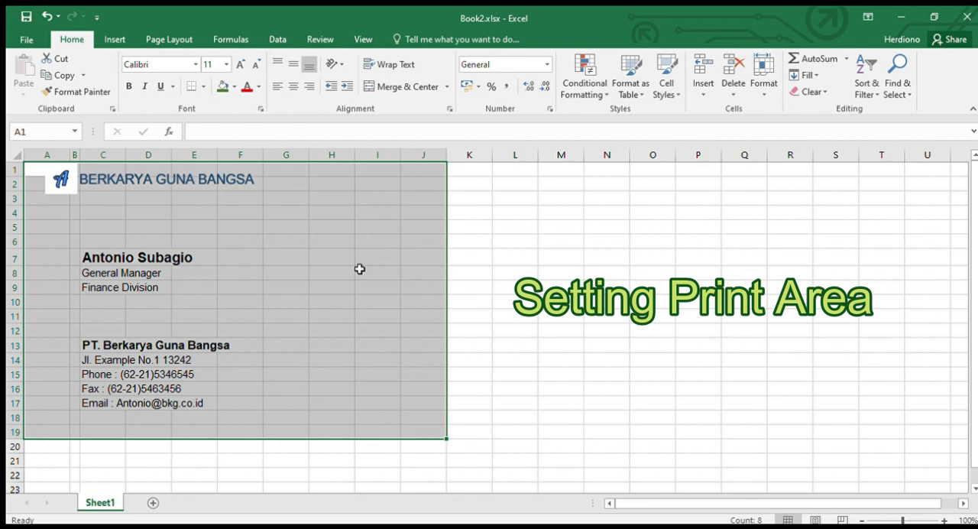
{"action": "left_click", "coordinate": [170, 40]}
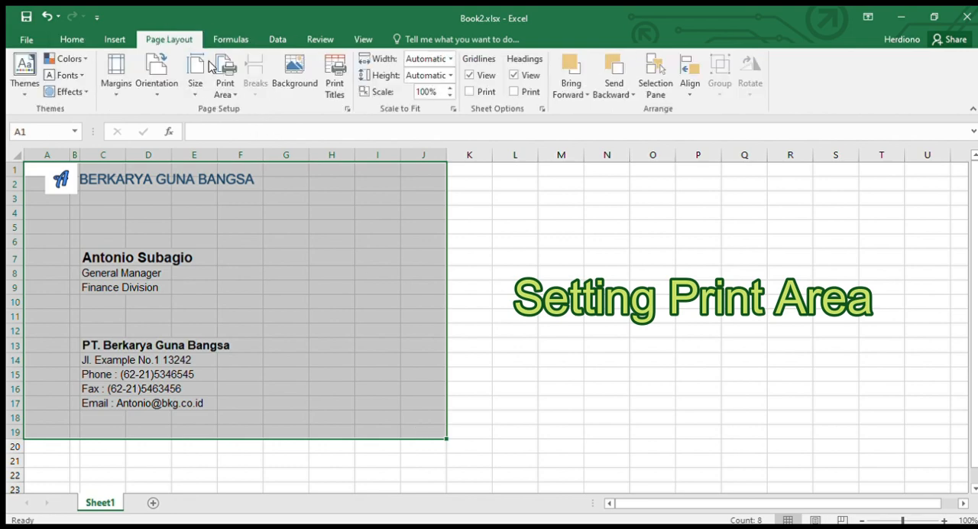
{"action": "left_click", "coordinate": [225, 90]}
{"action": "left_click", "coordinate": [243, 128]}
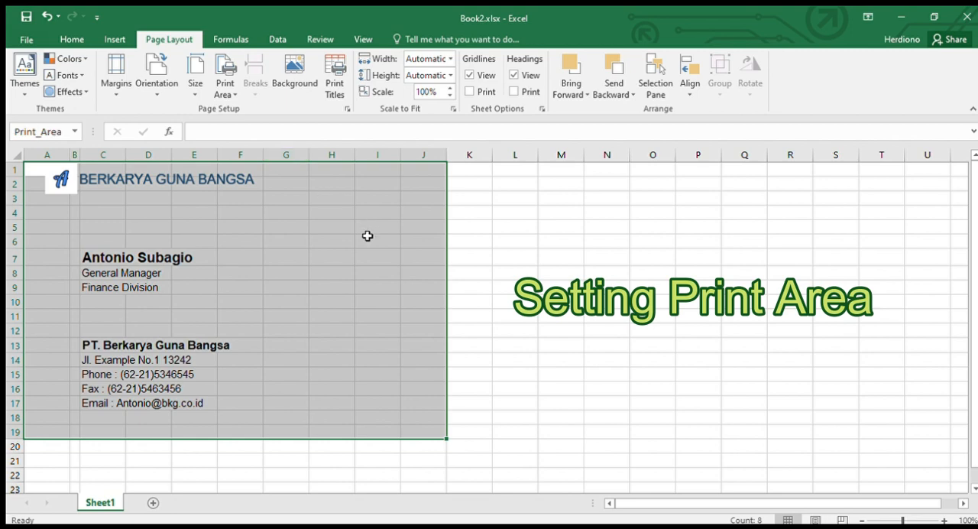
Step: View the worksheet's print area in Page Break Preview, and return to the Normal view
{"action": "left_click", "coordinate": [365, 39]}
{"action": "left_click", "coordinate": [50, 71]}
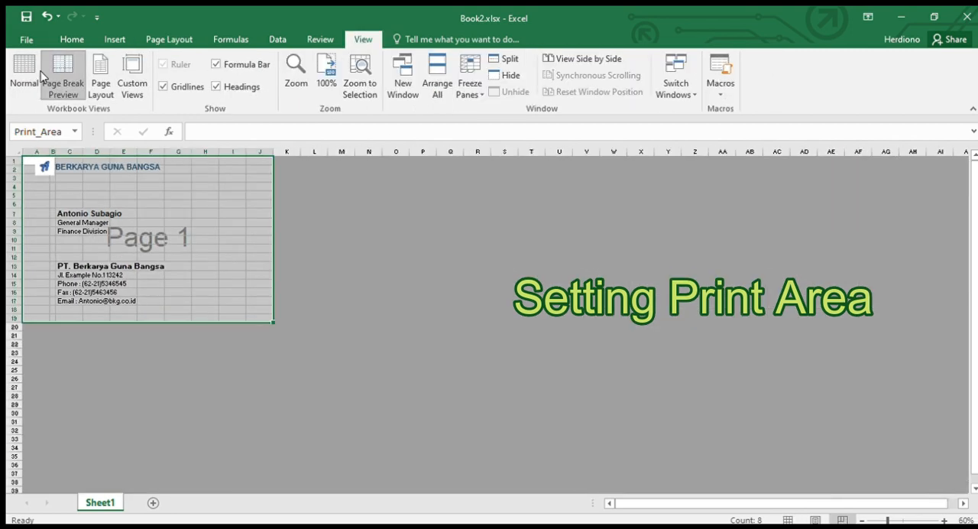
{"action": "left_click", "coordinate": [340, 273]}
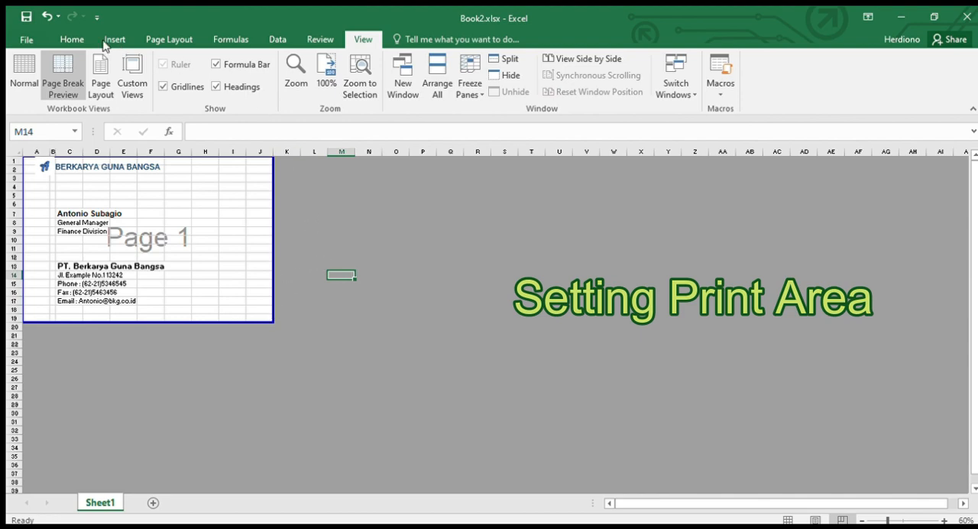
{"action": "left_click", "coordinate": [24, 72]}
{"action": "left_click", "coordinate": [503, 304]}
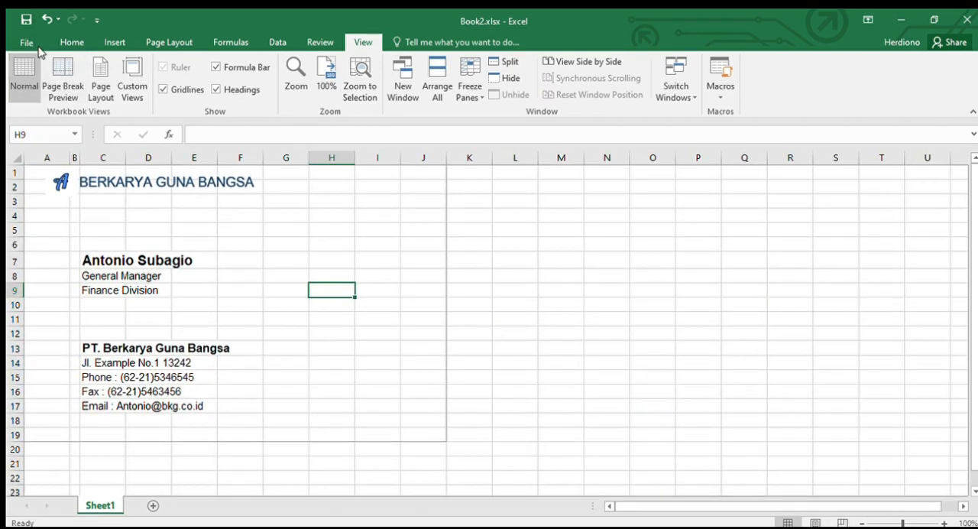
Step: Check how the business card looks in the print preview and return to the worksheet
{"action": "key", "text": "ctrl+p"}
{"action": "left_click", "coordinate": [30, 38]}
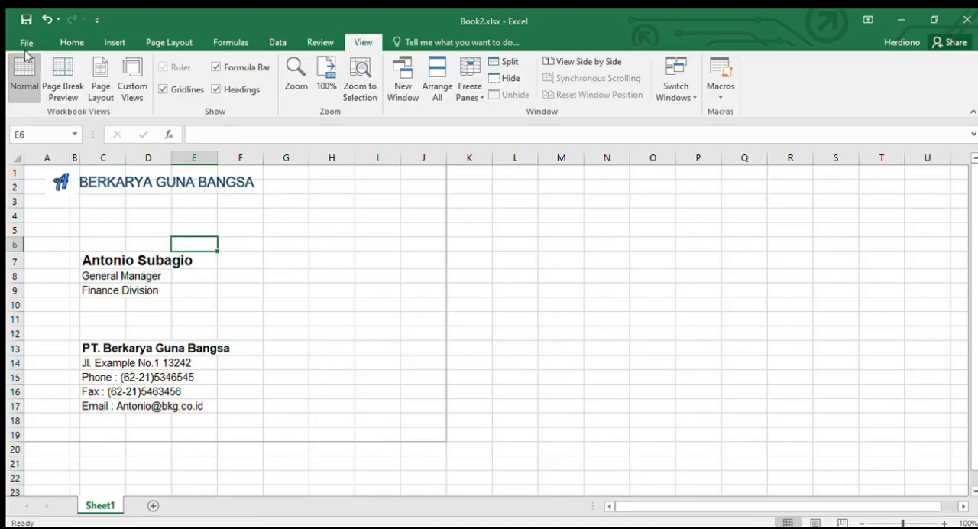
{"action": "left_click", "coordinate": [26, 43]}
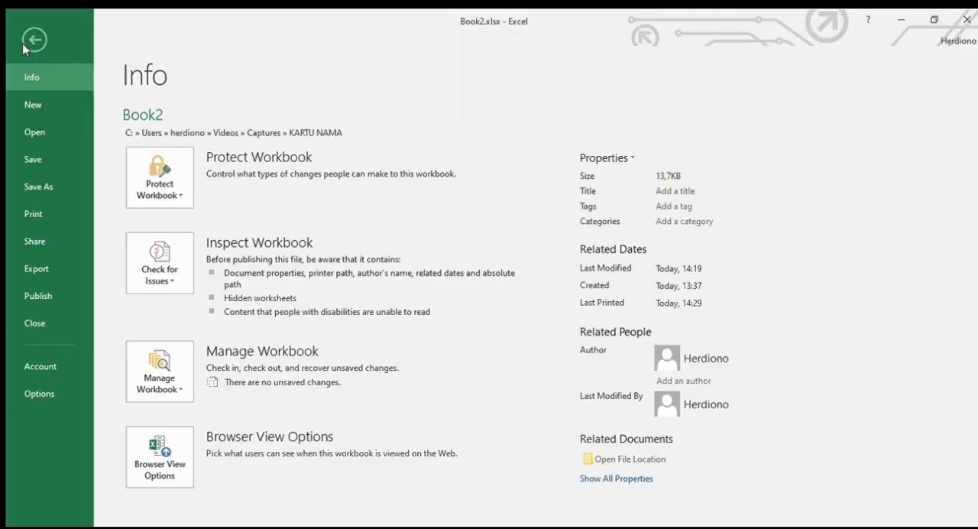
{"action": "left_click", "coordinate": [34, 216]}
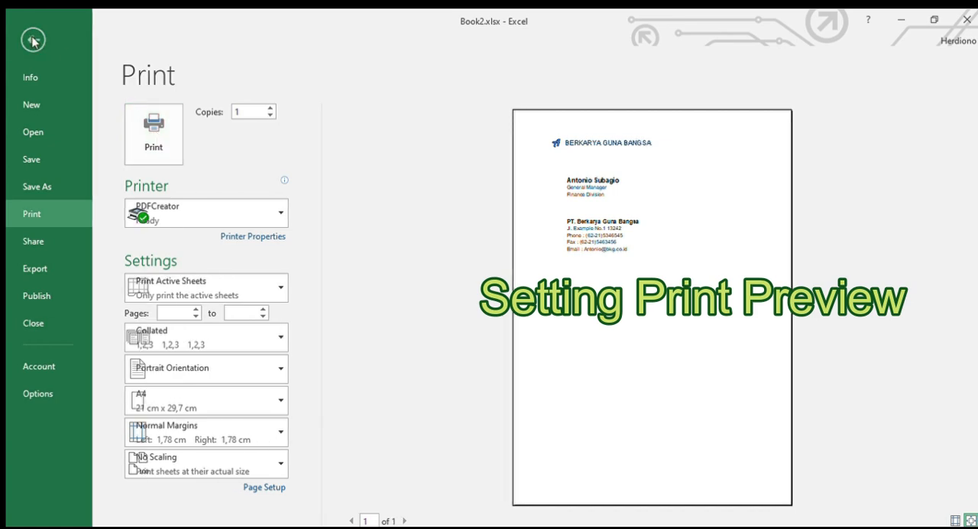
{"action": "key", "text": "Escape"}
Step: Add an outline border around the card range A1 to J19 and check it in the print preview
{"action": "left_click_drag", "start_coordinate": [433, 434], "coordinate": [35, 163]}
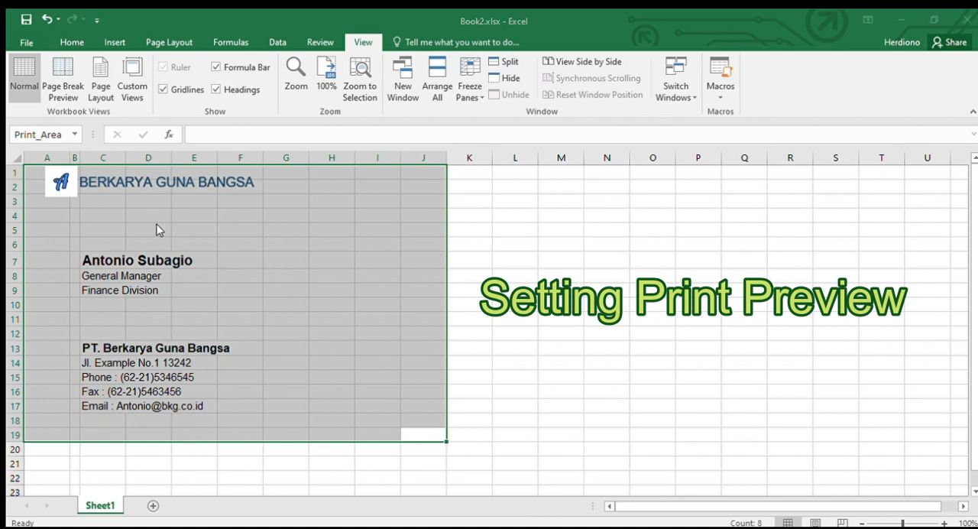
{"action": "left_click", "coordinate": [291, 513]}
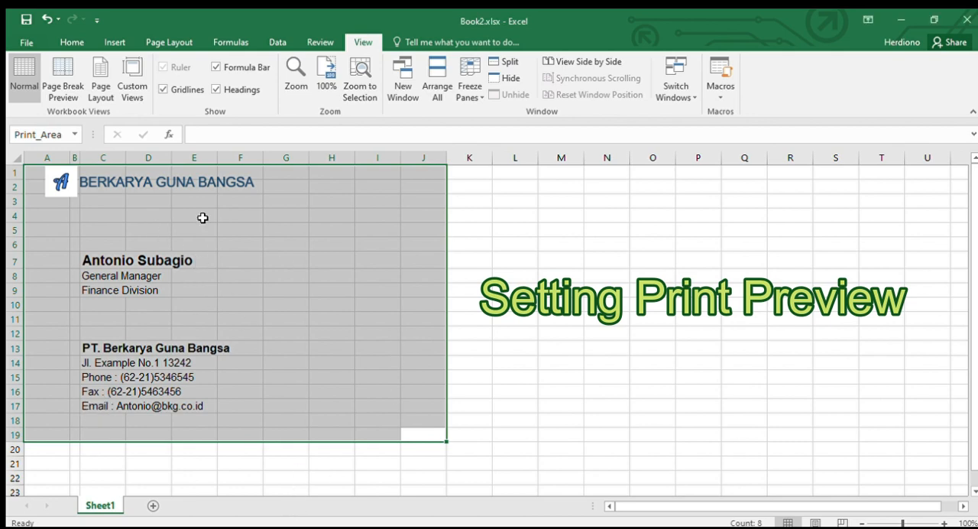
{"action": "left_click", "coordinate": [27, 43]}
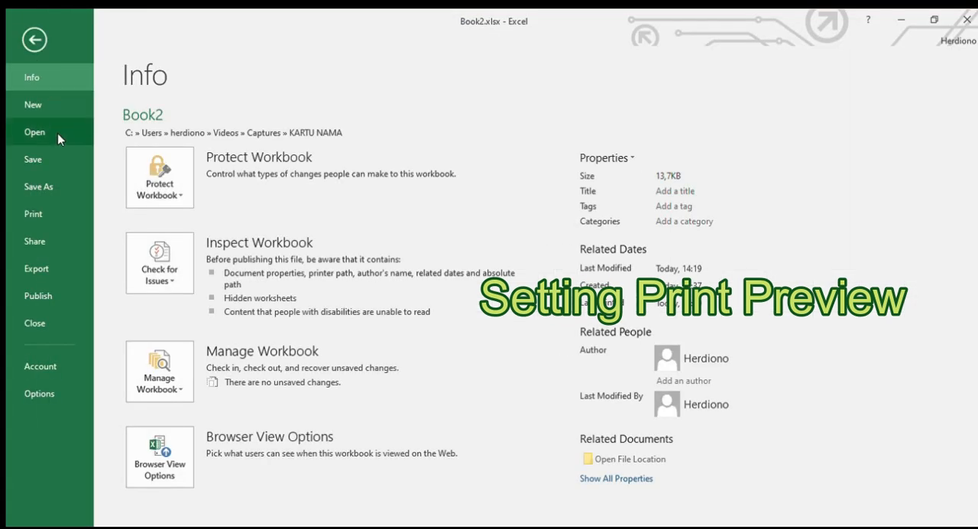
{"action": "left_click", "coordinate": [32, 213]}
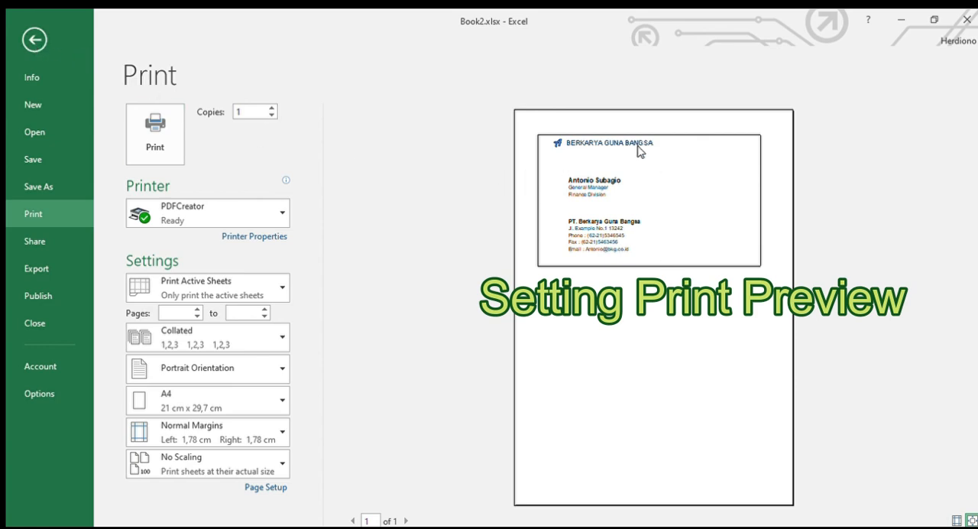
{"action": "left_click", "coordinate": [33, 39]}
Step: Move the logo and the company name heading together down by about one row, away from the card's top edge
{"action": "left_click", "coordinate": [139, 172]}
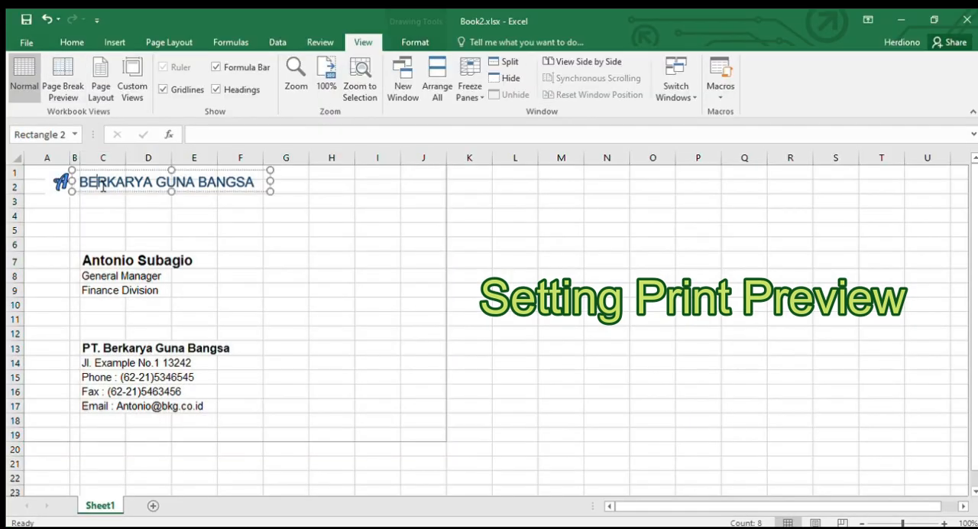
{"action": "left_click", "coordinate": [64, 185], "text": "ctrl"}
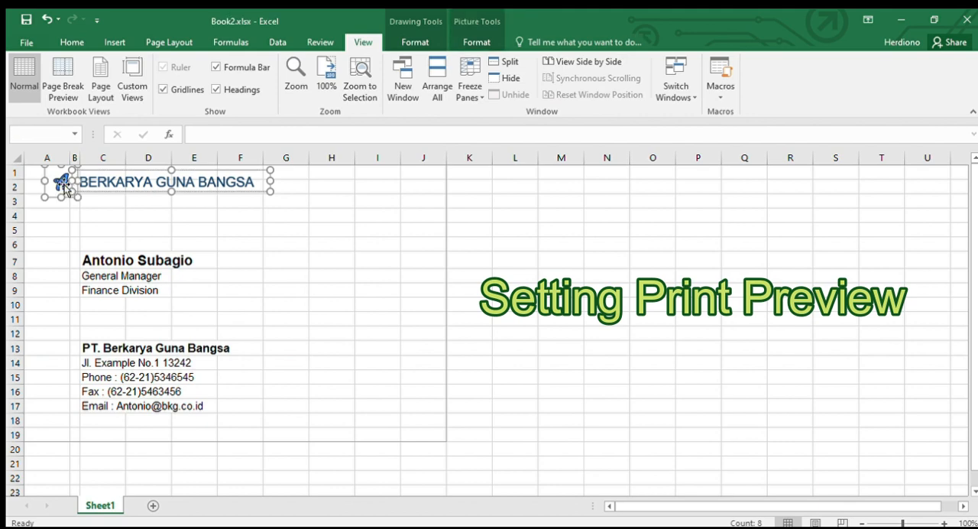
{"action": "key", "text": "Down"}
{"action": "key", "text": "Down"}
{"action": "key", "text": "Down"}
{"action": "key", "text": "Down"}
{"action": "key", "text": "Down"}
{"action": "key", "text": "Down"}
{"action": "key", "text": "Down"}
{"action": "key", "text": "Down"}
{"action": "key", "text": "Down"}
{"action": "key", "text": "Down"}
{"action": "key", "text": "Down"}
{"action": "key", "text": "Down"}
{"action": "key", "text": "Down"}
{"action": "key", "text": "Down"}
{"action": "key", "text": "Down"}
{"action": "key", "text": "Down"}
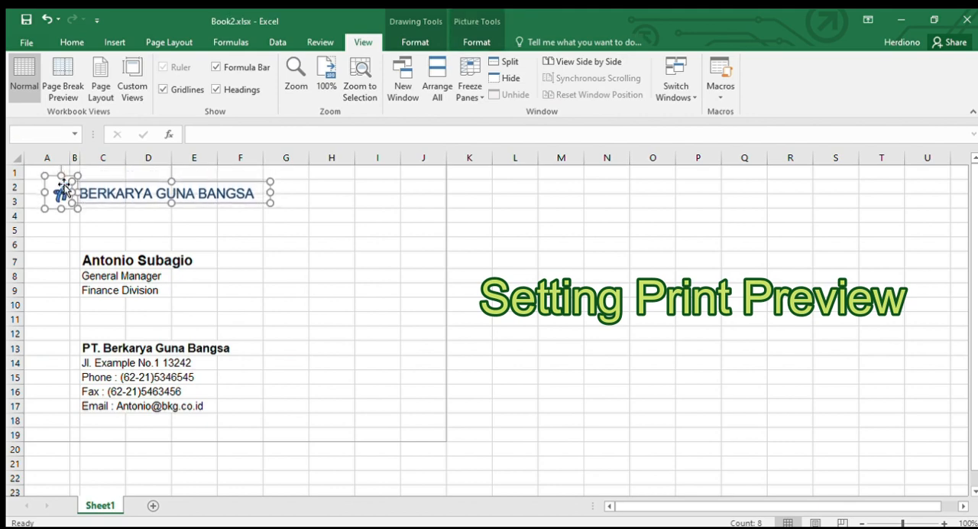
{"action": "key", "text": "Down"}
{"action": "key", "text": "Down"}
{"action": "left_click", "coordinate": [382, 264]}
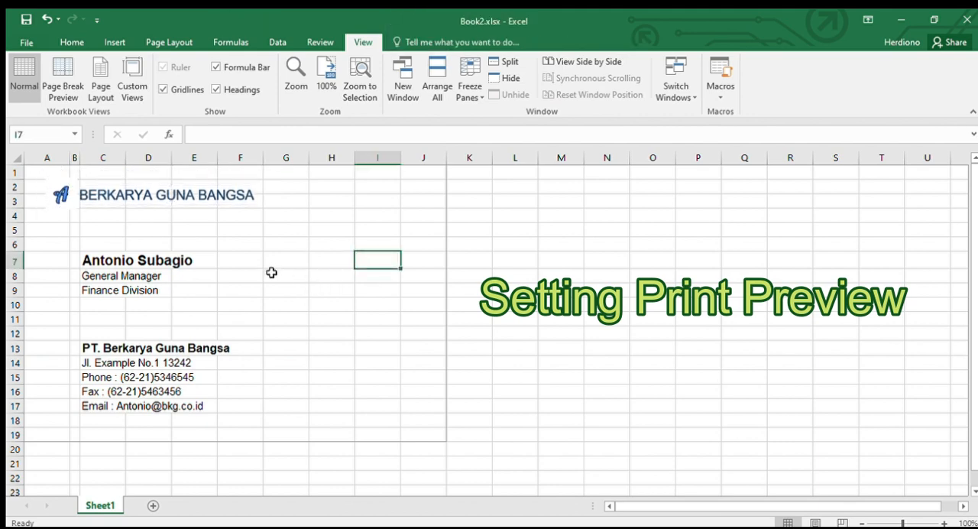
Step: Check the position of the logo and heading inside the card border in the print preview
{"action": "left_click", "coordinate": [26, 42]}
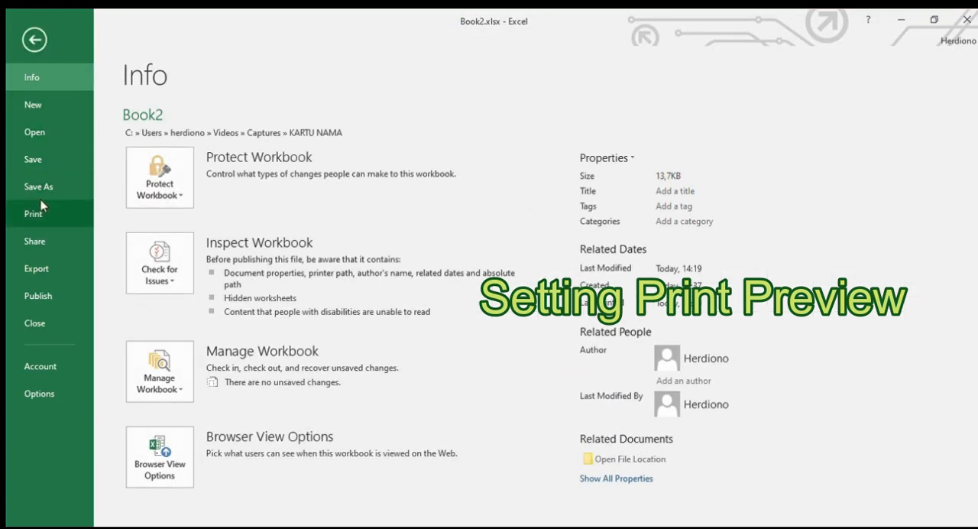
{"action": "left_click", "coordinate": [61, 212]}
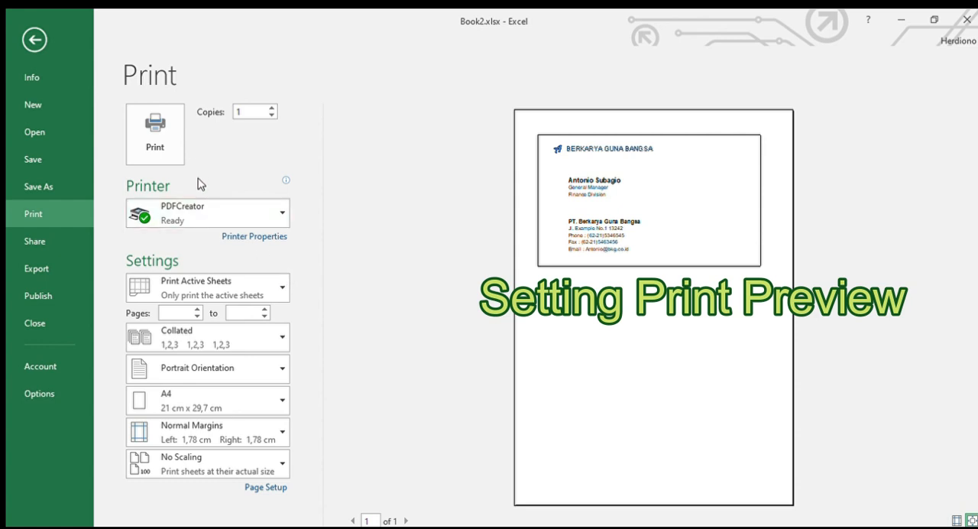
{"action": "left_click", "coordinate": [35, 39]}
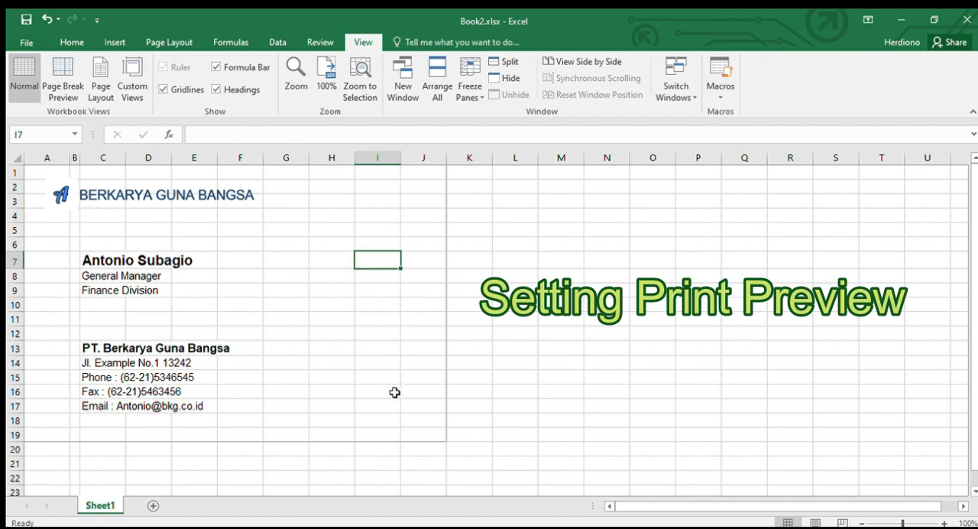
{"action": "left_click", "coordinate": [561, 420]}
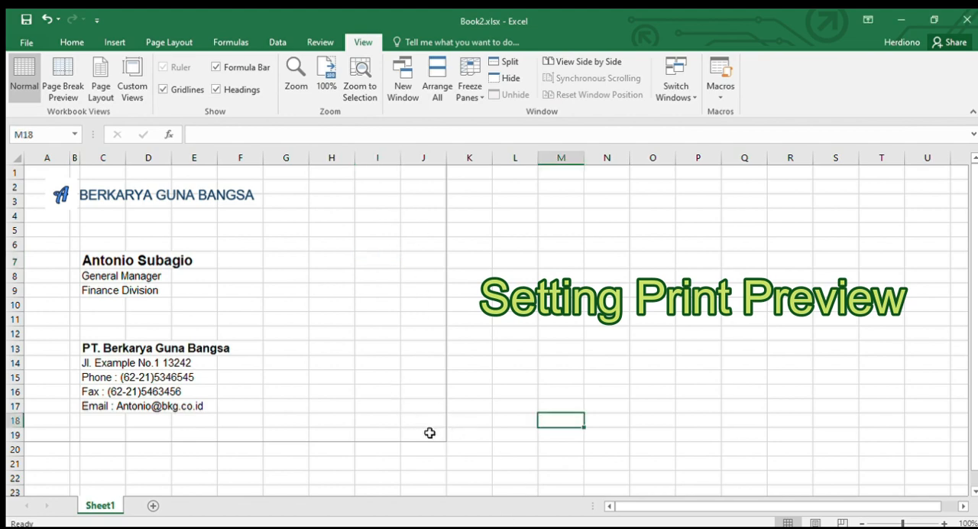
{"action": "left_click_drag", "start_coordinate": [431, 433], "coordinate": [18, 162]}
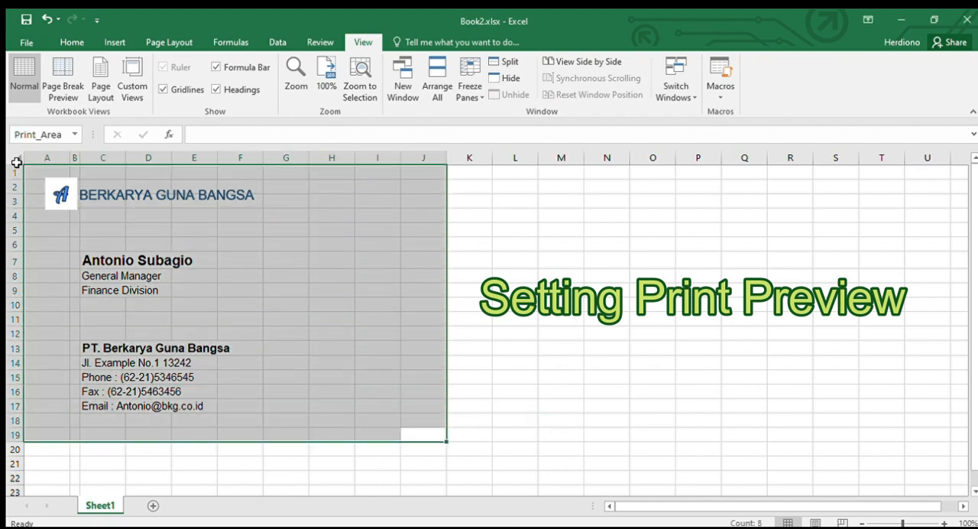
{"action": "left_click", "coordinate": [525, 306]}
Step: Set the page scaling of the sheet to 80% in the page setup and return to the worksheet
{"action": "left_click", "coordinate": [26, 42]}
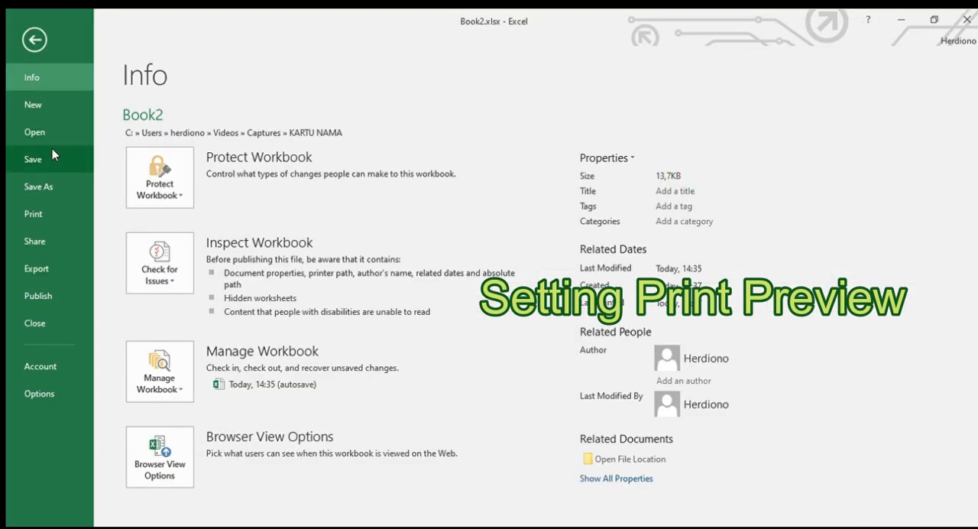
{"action": "left_click", "coordinate": [42, 210]}
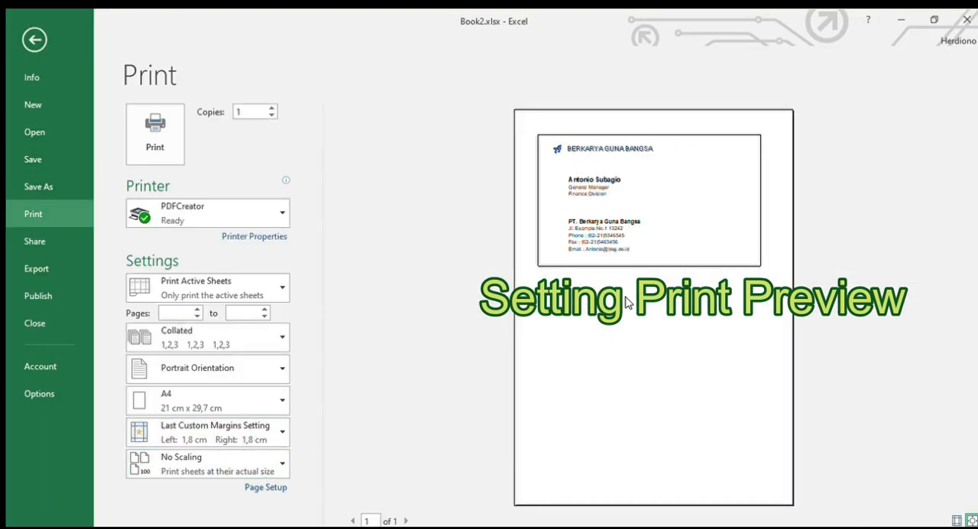
{"action": "left_click", "coordinate": [267, 487]}
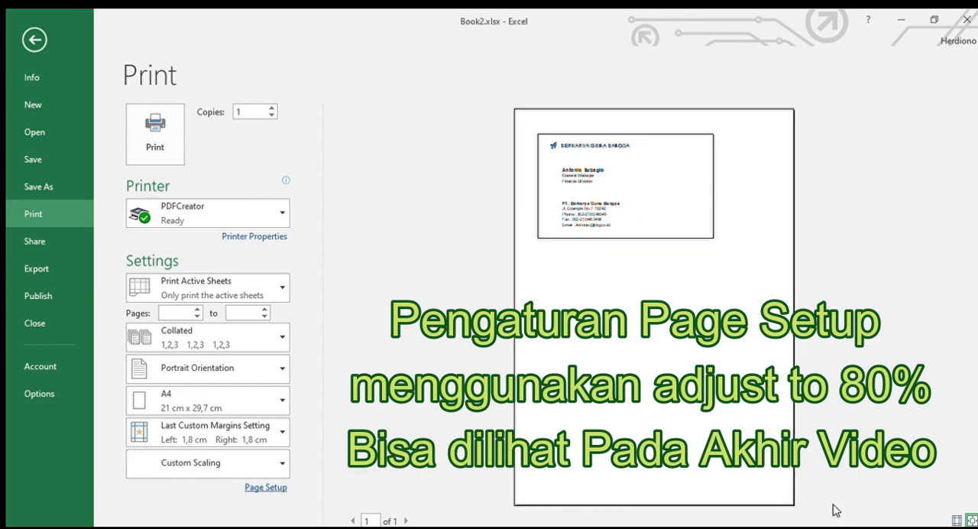
{"action": "left_click", "coordinate": [34, 40]}
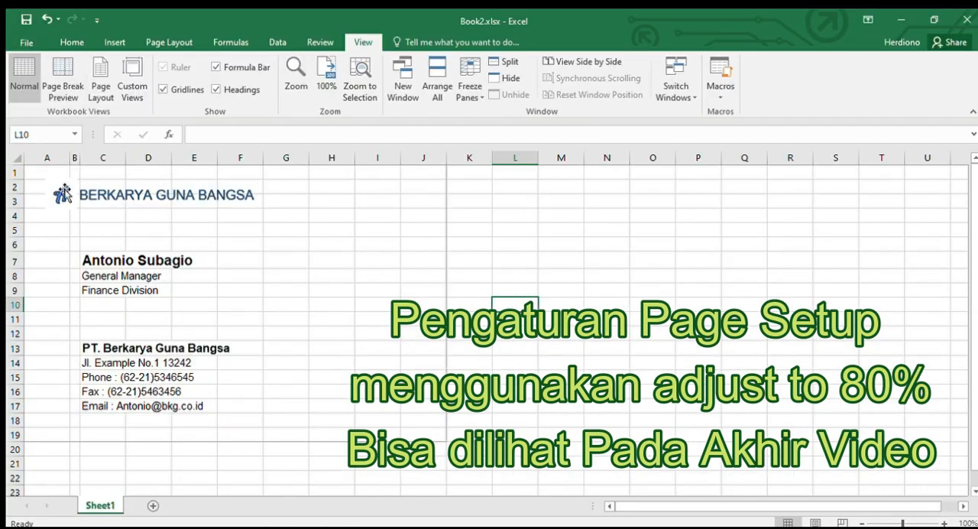
Step: Nudge the logo and the company name heading together slightly further down
{"action": "left_click", "coordinate": [63, 193]}
{"action": "left_click", "coordinate": [93, 197], "text": "shift"}
{"action": "key", "text": "Down"}
{"action": "key", "text": "Down"}
{"action": "key", "text": "Down"}
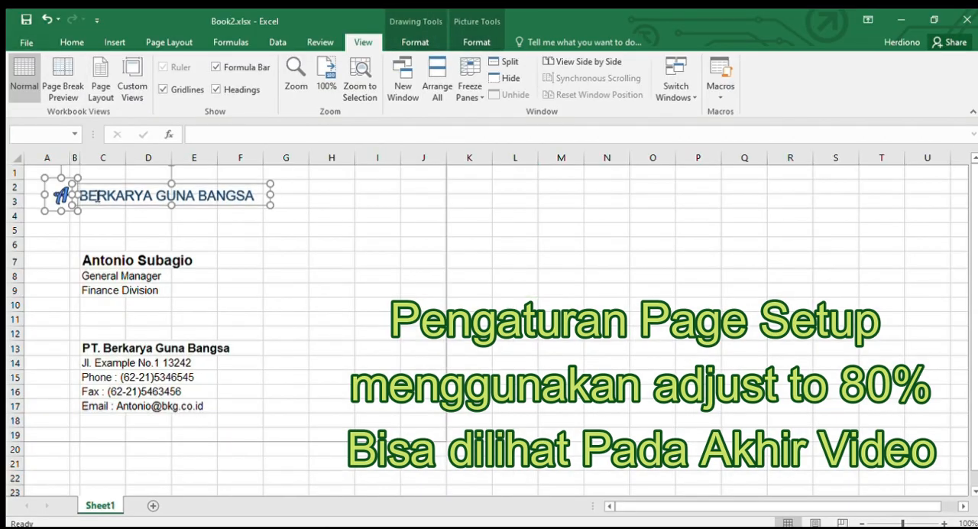
{"action": "left_click", "coordinate": [375, 240]}
Step: Print one copy of the active sheet with the PDFCreator printer
{"action": "left_click", "coordinate": [26, 42]}
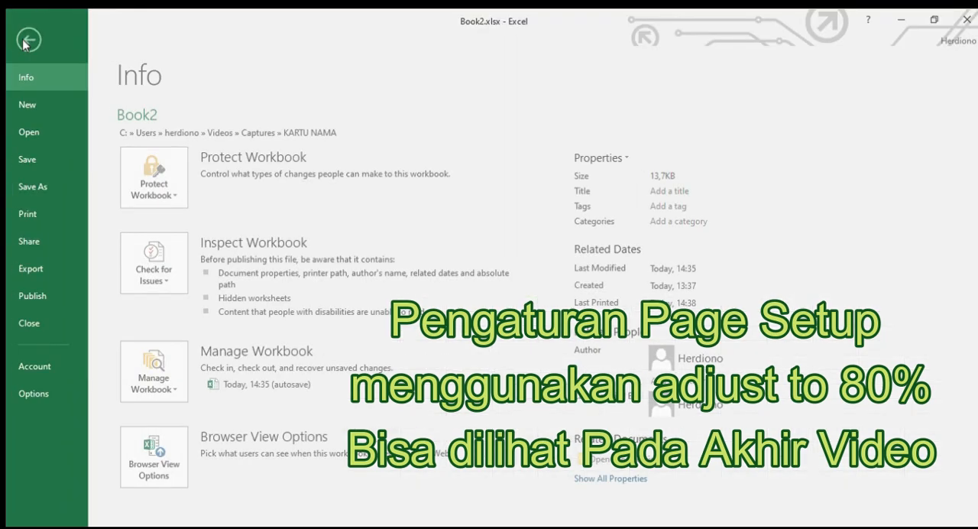
{"action": "left_click", "coordinate": [34, 214]}
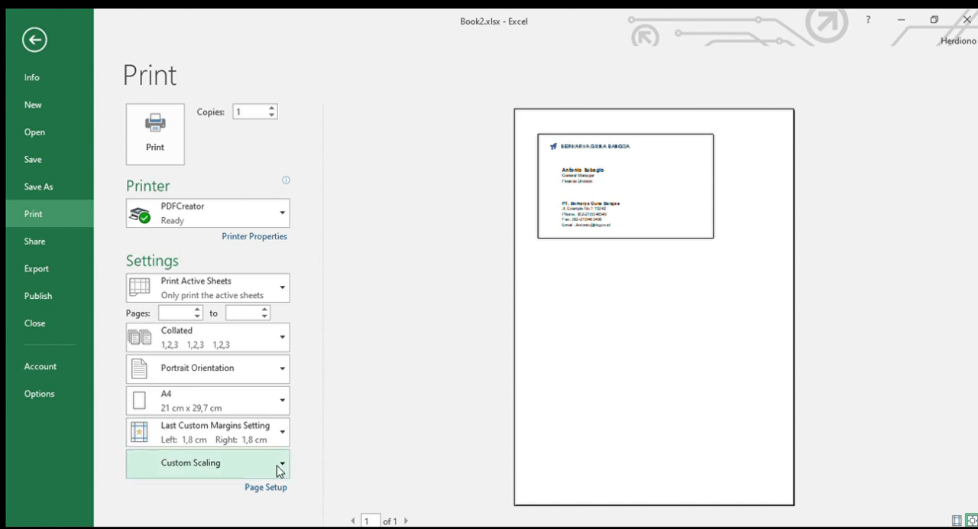
{"action": "left_click", "coordinate": [154, 153]}
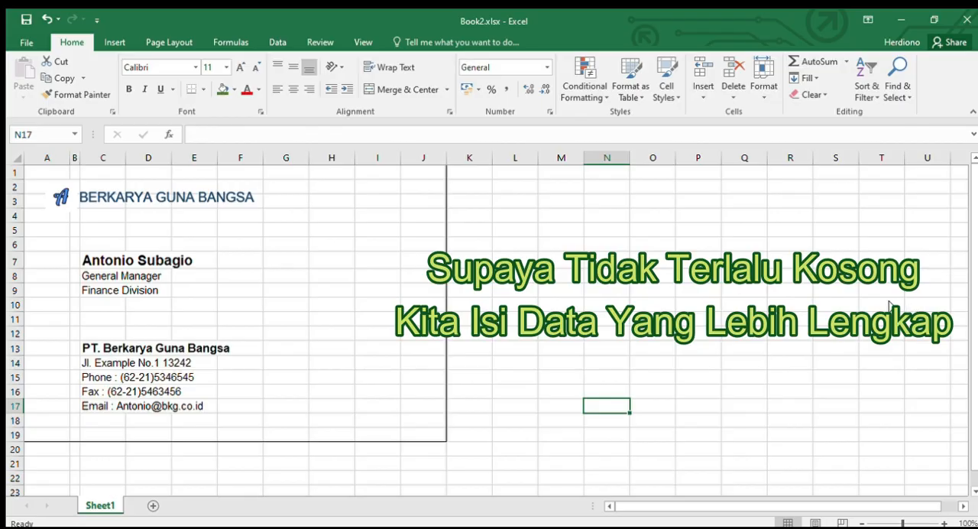
Step: Append the city and country to the end of the company address in cell C14
{"action": "scroll", "coordinate": [293, 345], "scroll_direction": "down", "scroll_amount": 2}
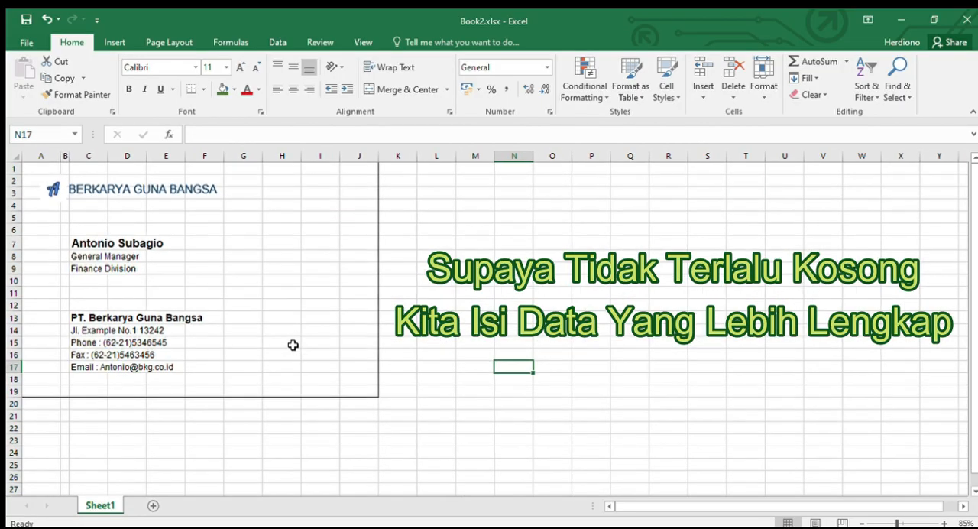
{"action": "scroll", "coordinate": [293, 344], "scroll_direction": "up", "scroll_amount": 1}
{"action": "scroll", "coordinate": [293, 345], "scroll_direction": "down", "scroll_amount": 2}
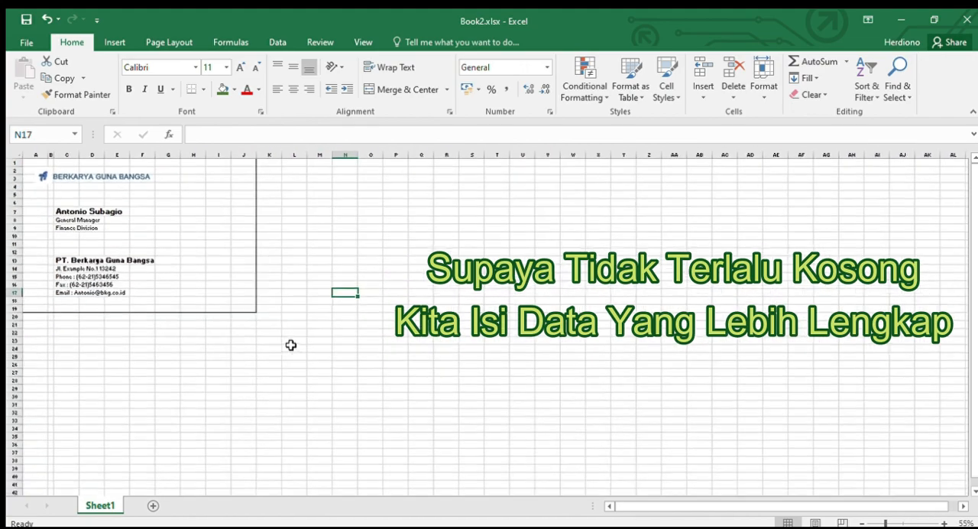
{"action": "scroll", "coordinate": [290, 346], "scroll_direction": "up", "scroll_amount": 2}
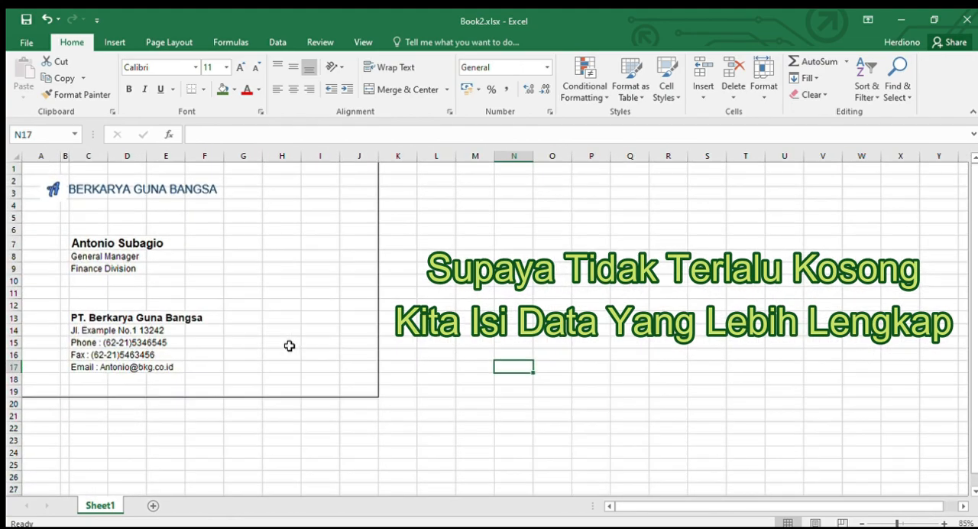
{"action": "left_click", "coordinate": [79, 330]}
{"action": "left_click", "coordinate": [302, 140]}
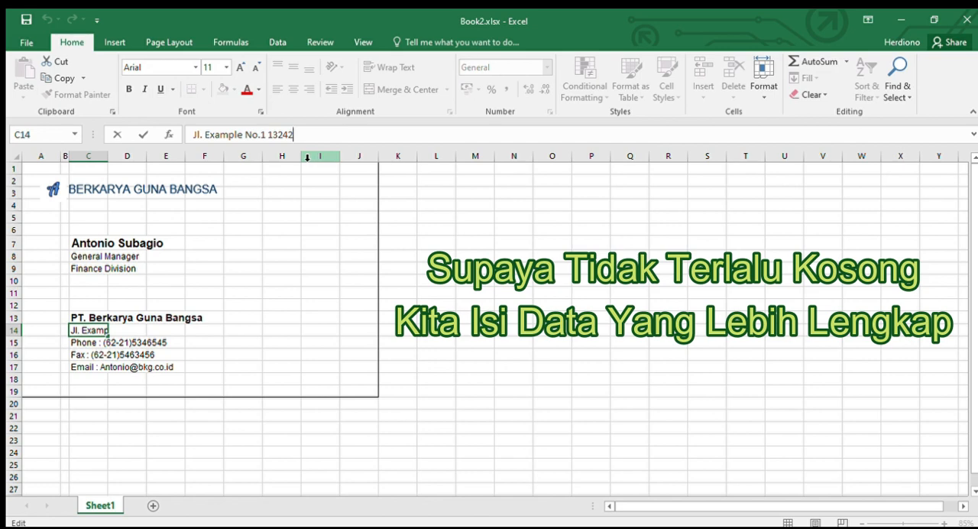
{"action": "type", "text": "Jakarta"}
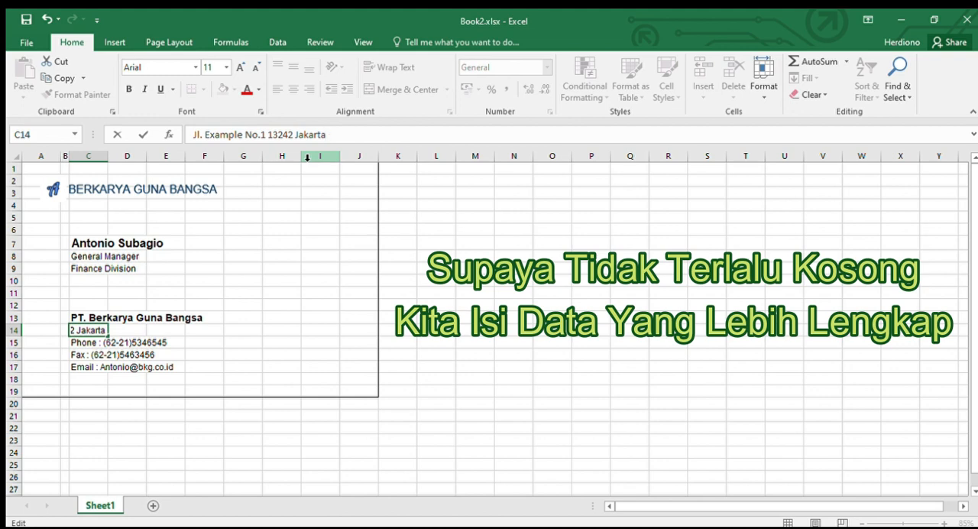
{"action": "type", "text": ", Indonesia"}
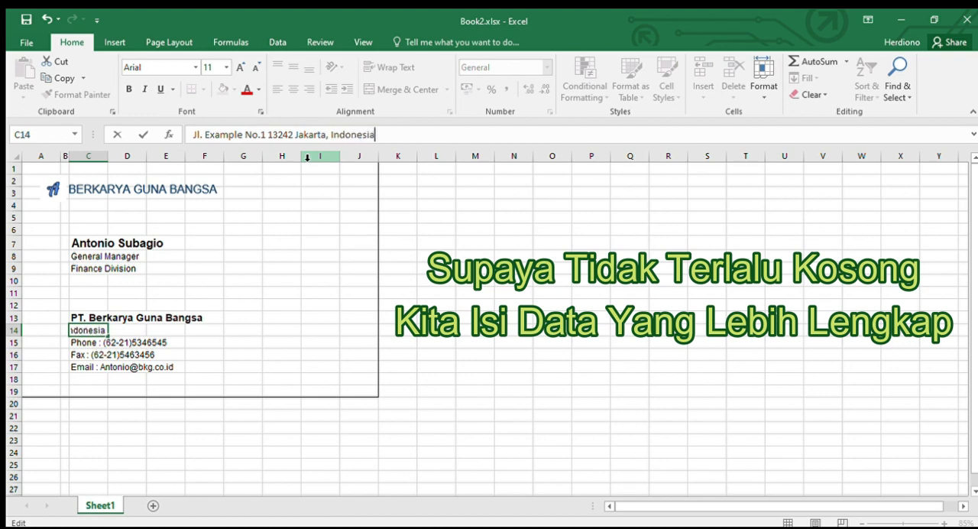
{"action": "left_click", "coordinate": [283, 355]}
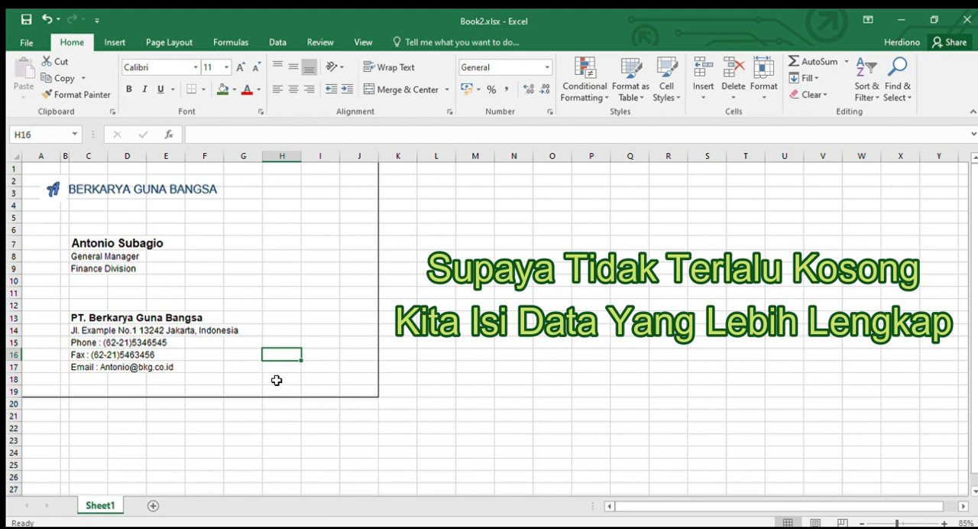
Step: Select the card range A1:J19, check its print preview and return to the worksheet
{"action": "left_click", "coordinate": [319, 309]}
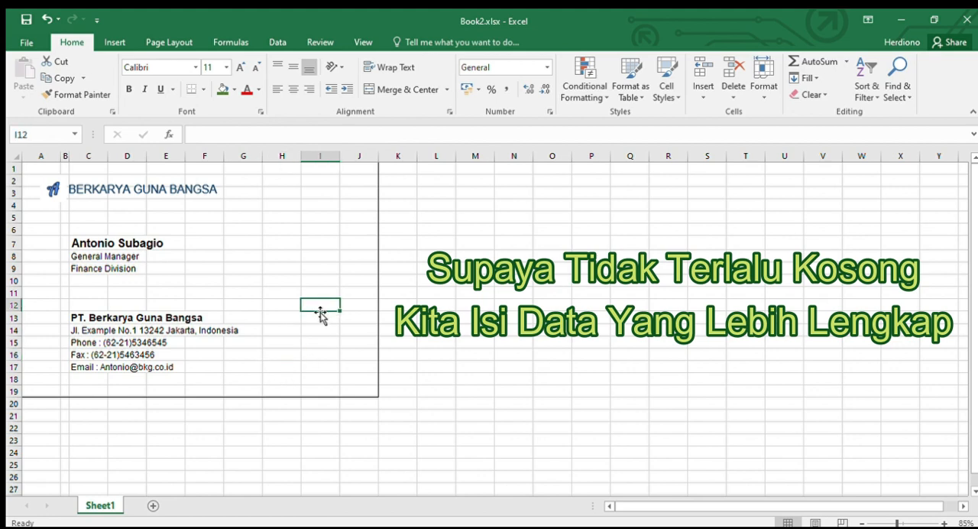
{"action": "left_click_drag", "start_coordinate": [34, 168], "coordinate": [349, 389]}
{"action": "left_click", "coordinate": [25, 42]}
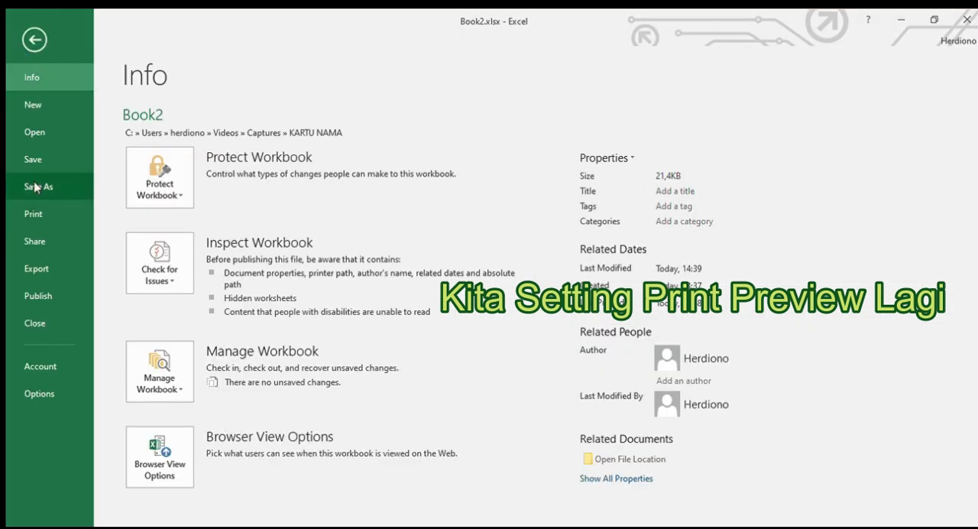
{"action": "left_click", "coordinate": [33, 214]}
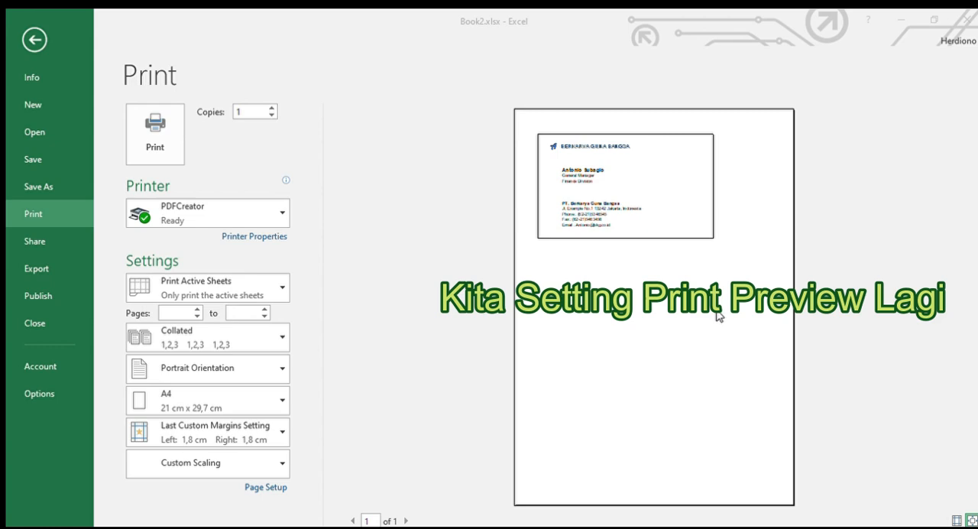
{"action": "left_click", "coordinate": [35, 40]}
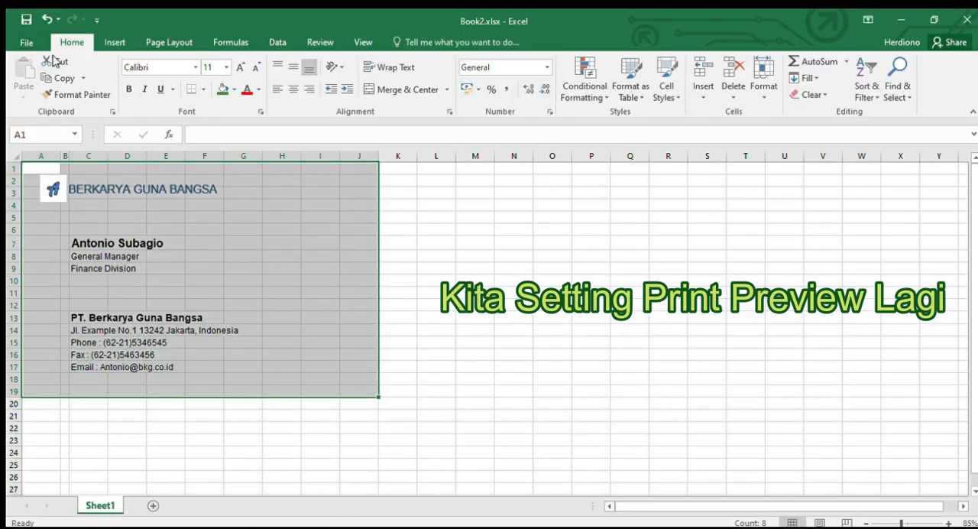
Step: Reselect the card range A1:J19 and review the sheet's page setup from the print preview
{"action": "left_click", "coordinate": [360, 390]}
{"action": "left_click_drag", "start_coordinate": [364, 390], "coordinate": [15, 166]}
{"action": "left_click", "coordinate": [26, 42]}
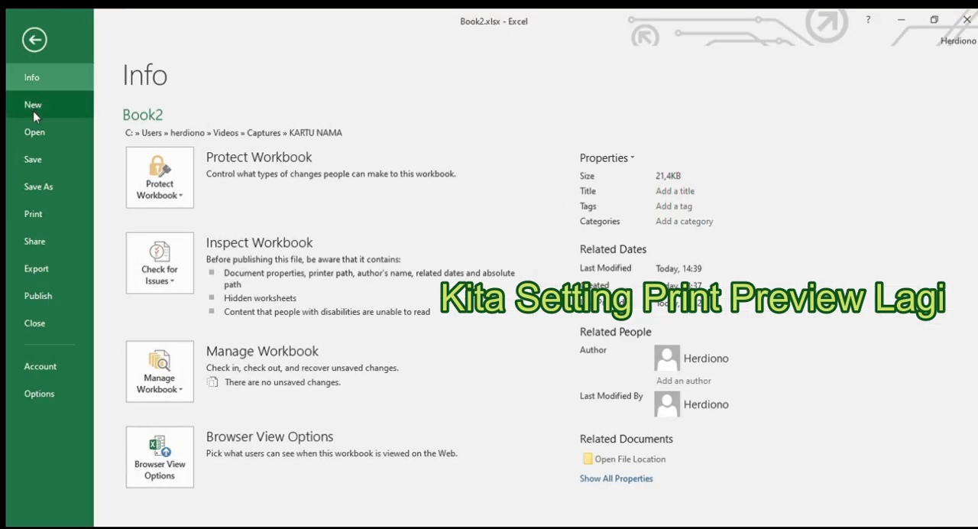
{"action": "left_click", "coordinate": [36, 215]}
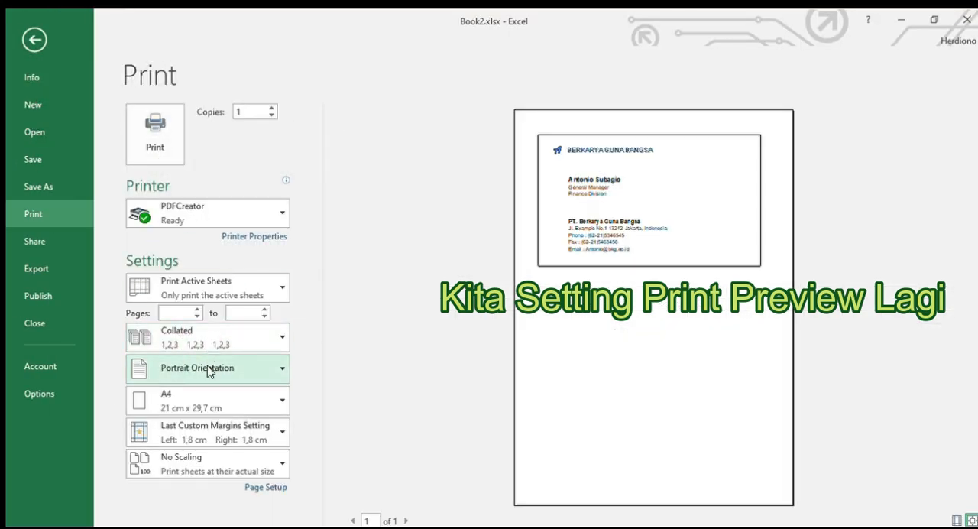
{"action": "left_click", "coordinate": [265, 486]}
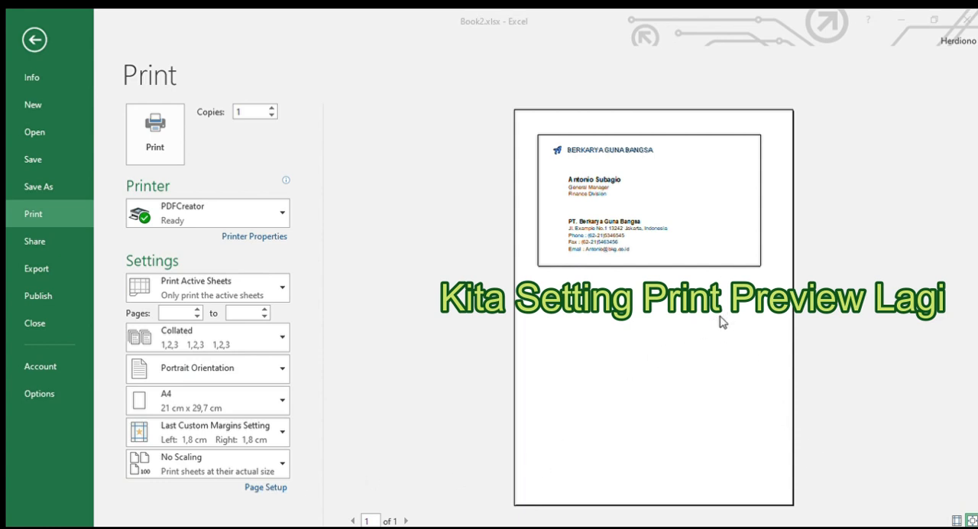
{"action": "left_click", "coordinate": [35, 39]}
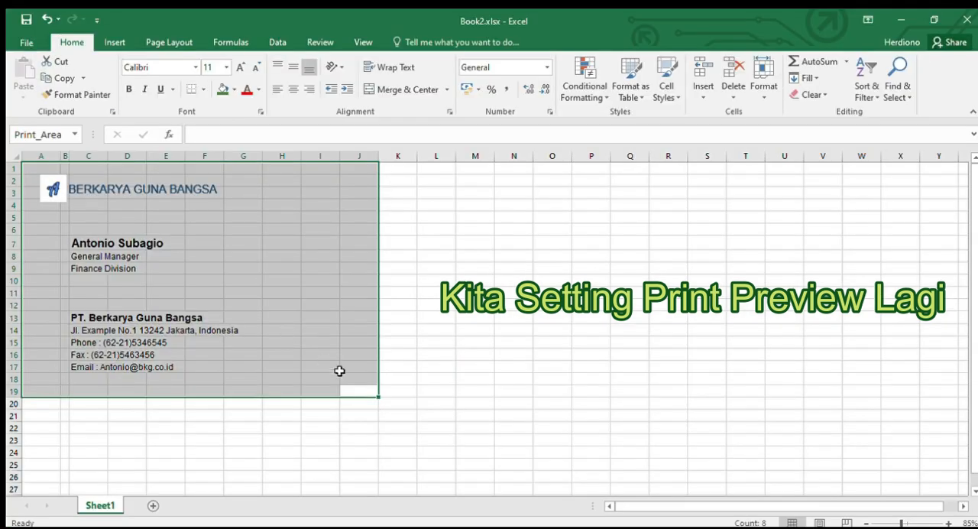
Step: Select the card range A1:J19 once more and confirm its page setup from the print preview
{"action": "left_click", "coordinate": [358, 381]}
{"action": "left_click", "coordinate": [367, 426]}
{"action": "left_click_drag", "start_coordinate": [366, 392], "coordinate": [8, 164]}
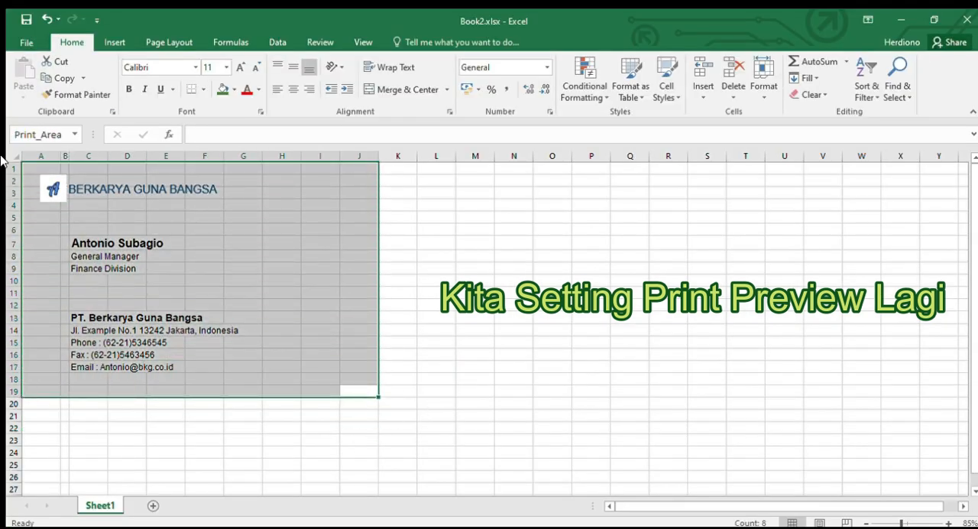
{"action": "left_click", "coordinate": [22, 42]}
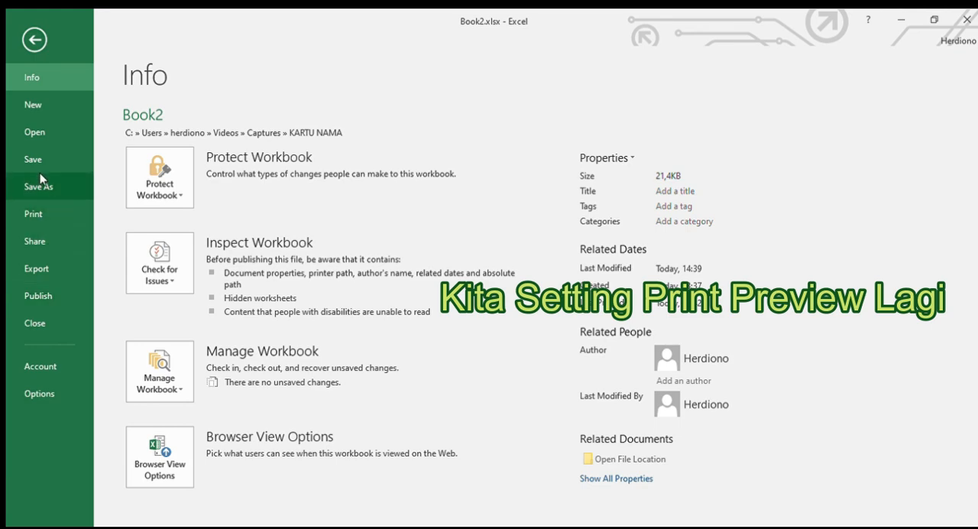
{"action": "left_click", "coordinate": [38, 217]}
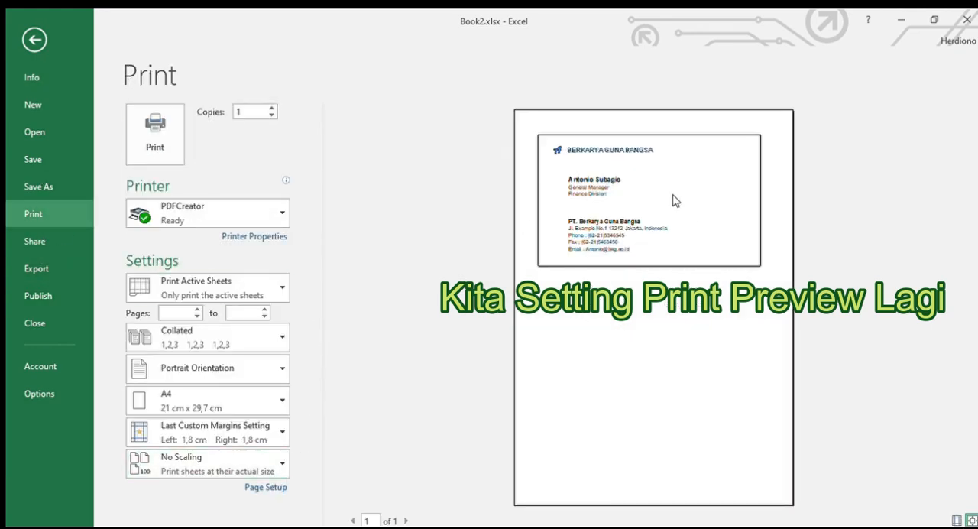
{"action": "left_click", "coordinate": [274, 487]}
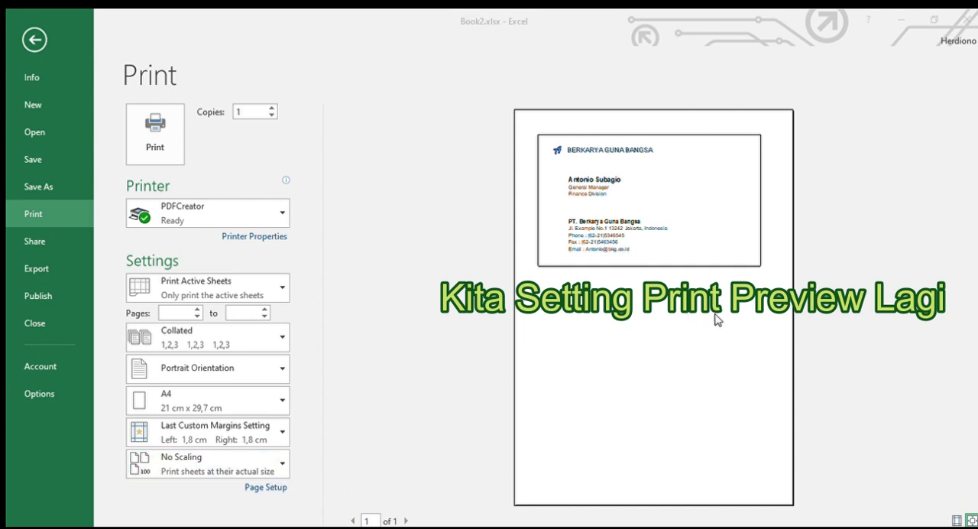
{"action": "left_click", "coordinate": [826, 494]}
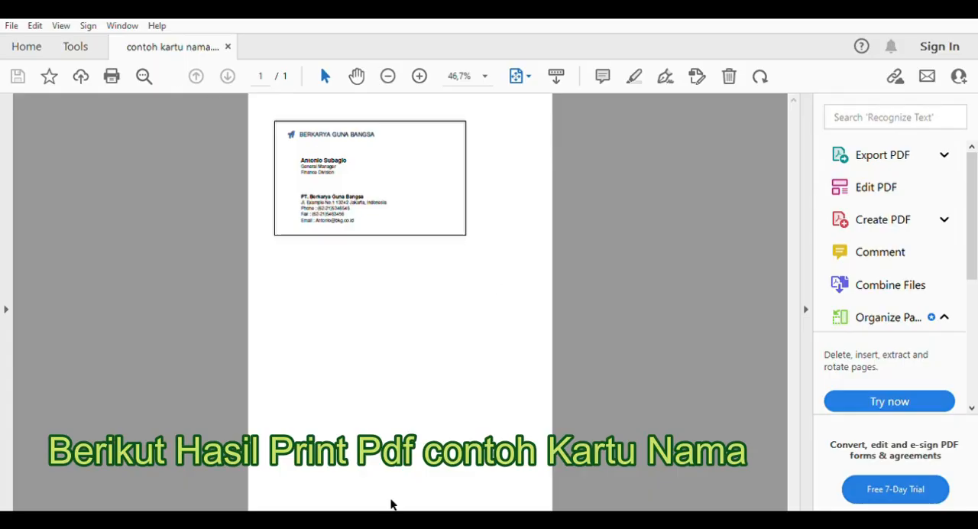
Step: Enlarge the printed business card PDF in Adobe Acrobat and examine its logo header, border and contact details
{"action": "scroll", "coordinate": [391, 504], "scroll_direction": "up", "scroll_amount": 1}
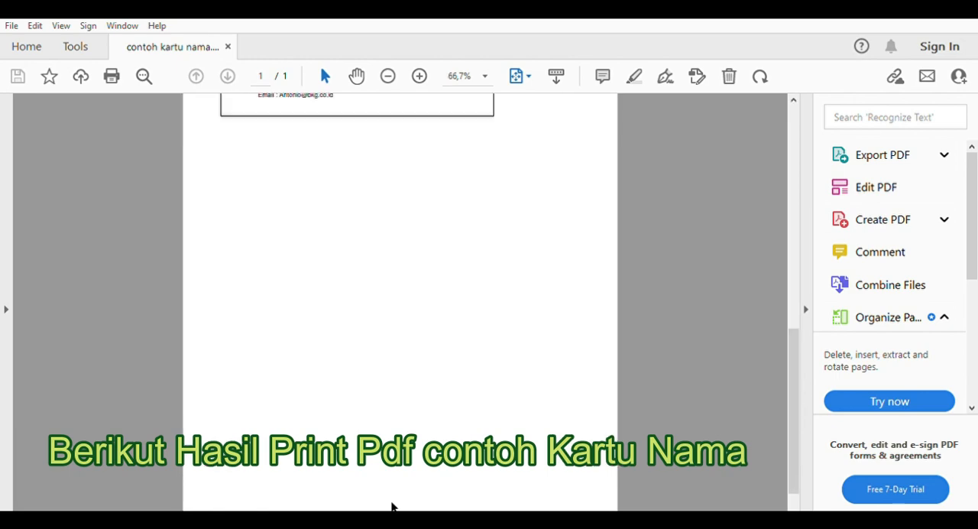
{"action": "scroll", "coordinate": [391, 506], "scroll_direction": "up", "scroll_amount": 3}
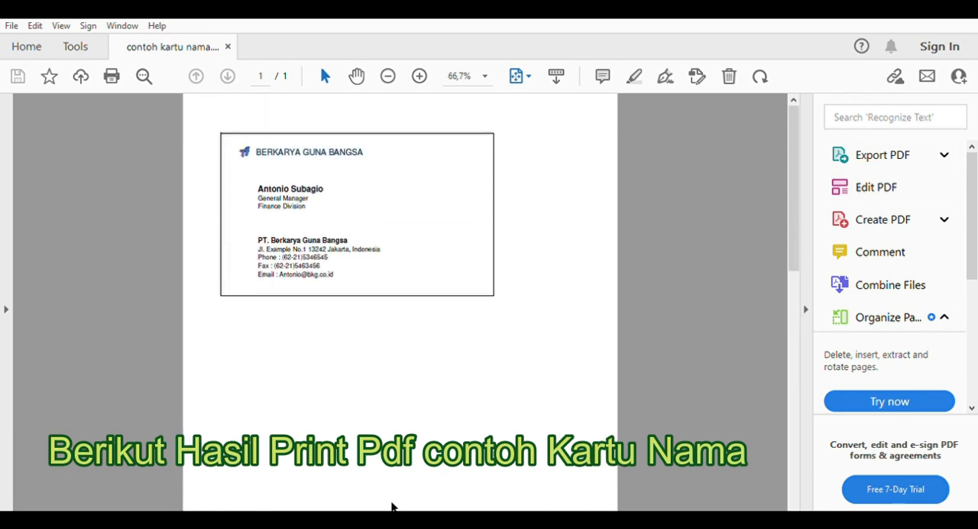
{"action": "scroll", "coordinate": [391, 506], "scroll_direction": "up", "scroll_amount": 1}
{"action": "scroll", "coordinate": [391, 506], "scroll_direction": "up", "scroll_amount": 1}
{"action": "scroll", "coordinate": [392, 506], "scroll_direction": "up", "scroll_amount": 1}
{"action": "scroll", "coordinate": [391, 506], "scroll_direction": "up", "scroll_amount": 2}
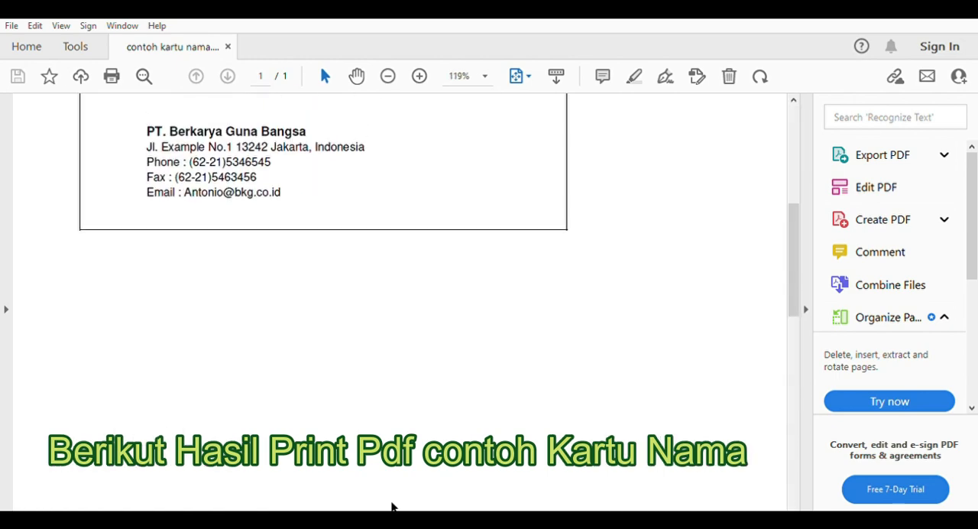
{"action": "scroll", "coordinate": [391, 506], "scroll_direction": "up", "scroll_amount": 2}
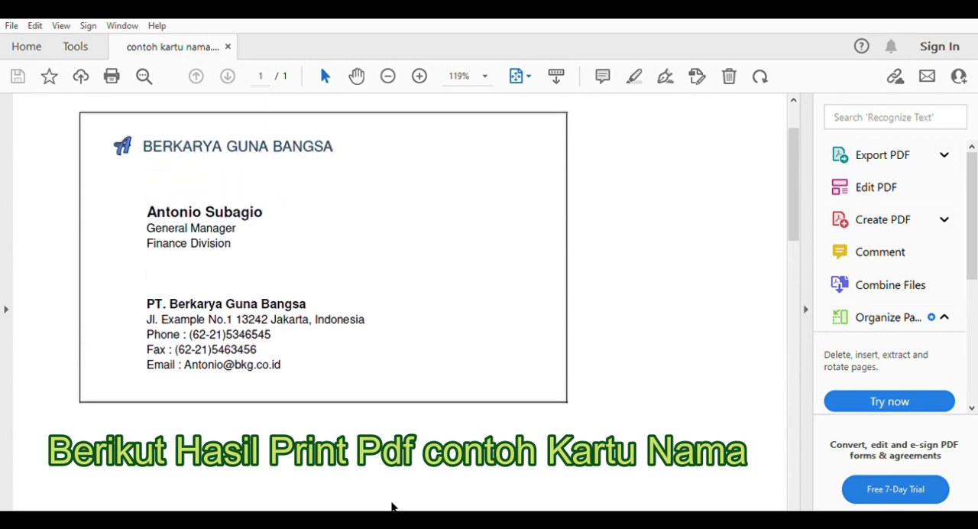